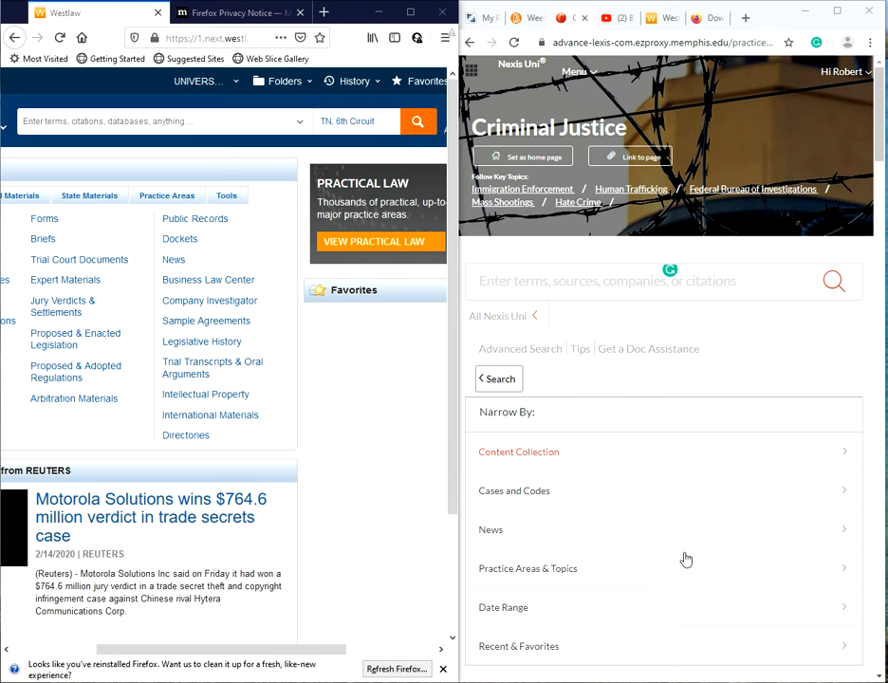
scroll(685, 558, "up", 2)
scroll(685, 559, "down", 4)
scroll(684, 559, "down", 2)
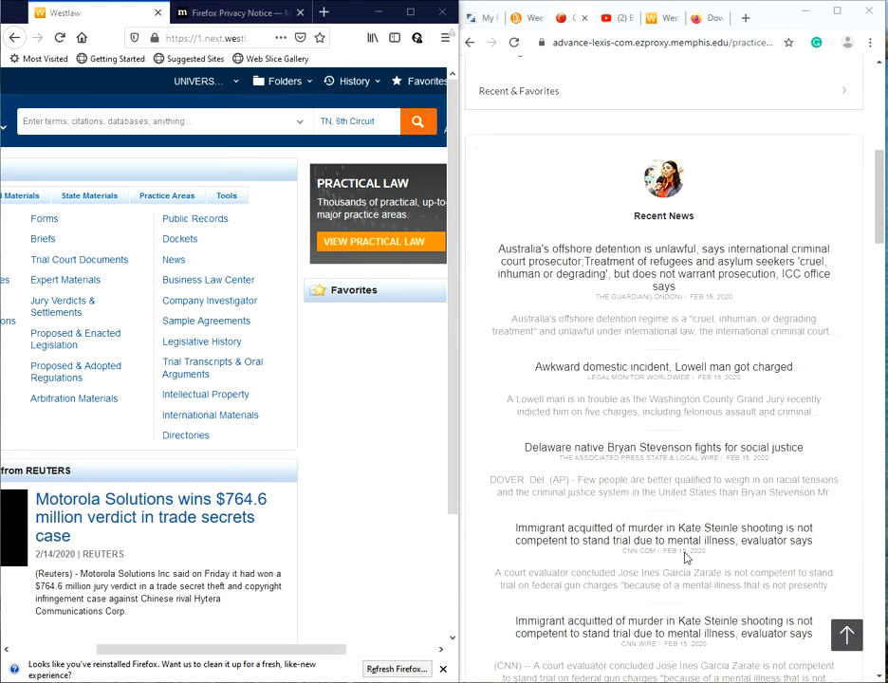
scroll(685, 559, "up", 6)
scroll(679, 541, "down", 1)
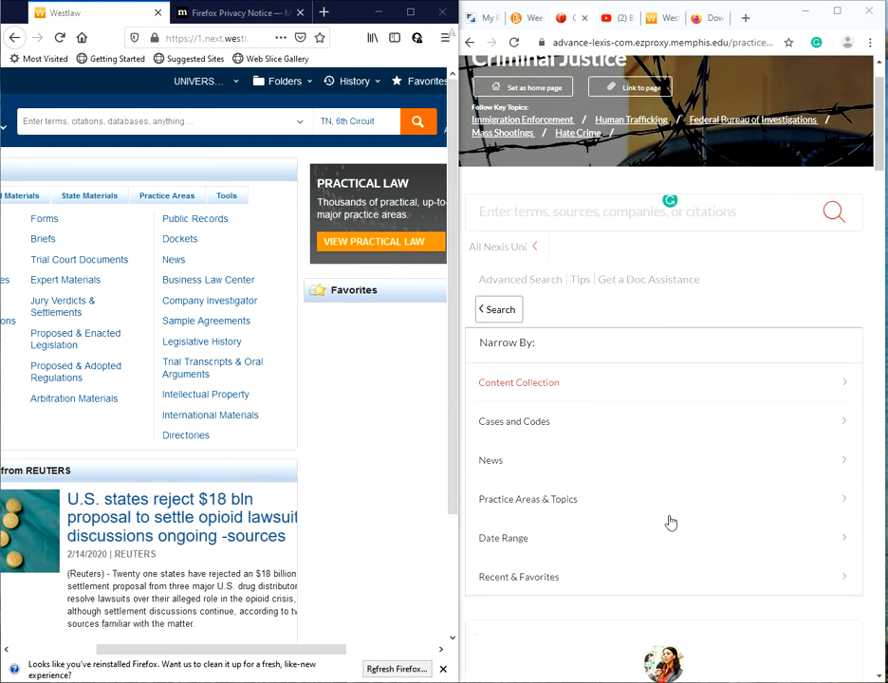
Step: Narrow the Nexis Uni search by Cases and Codes to the 6th Circuit and Tennessee
left_click(511, 248)
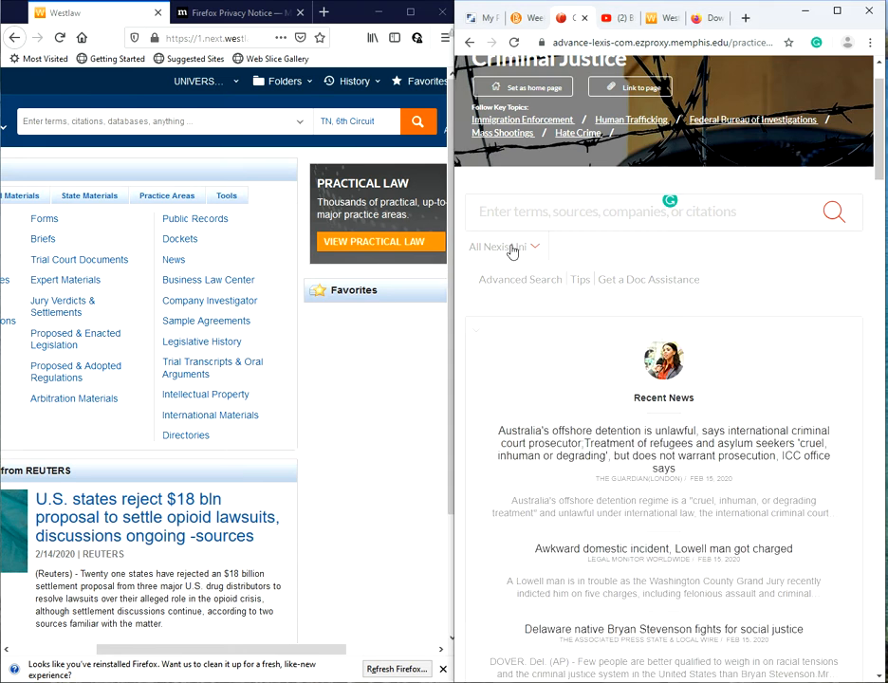
left_click(536, 248)
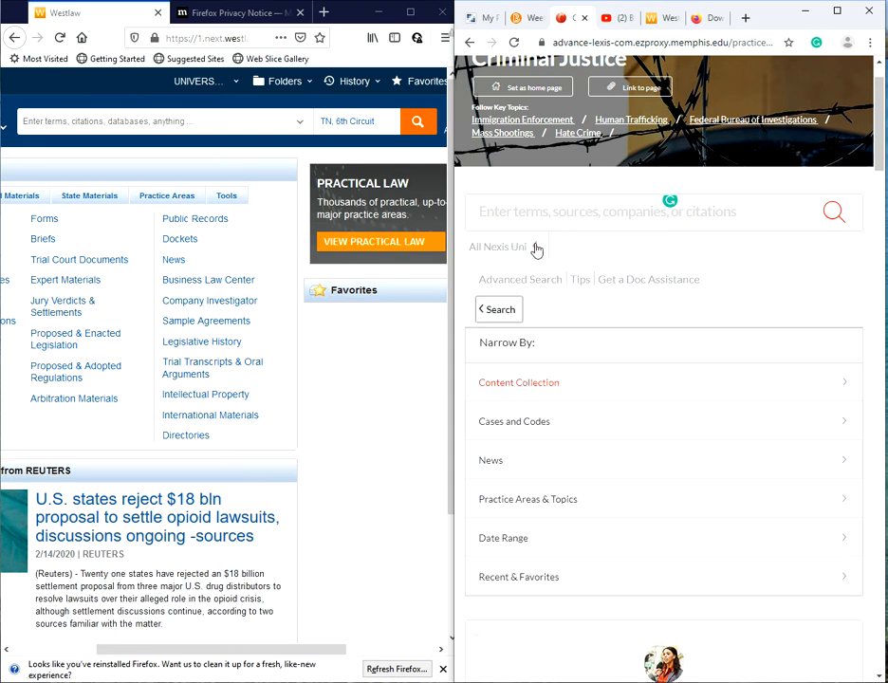
left_click(522, 425)
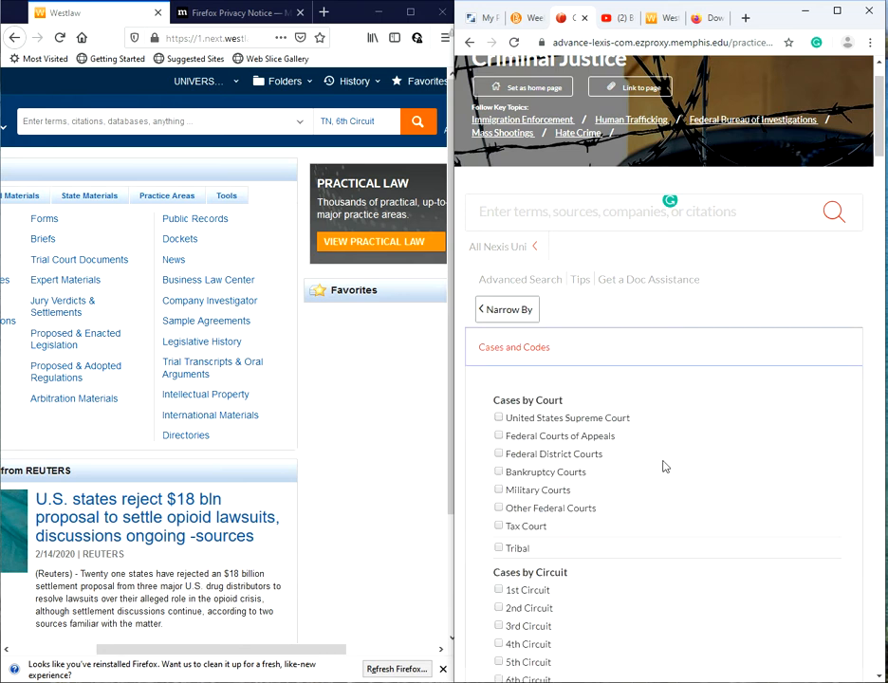
scroll(667, 465, "down", 3)
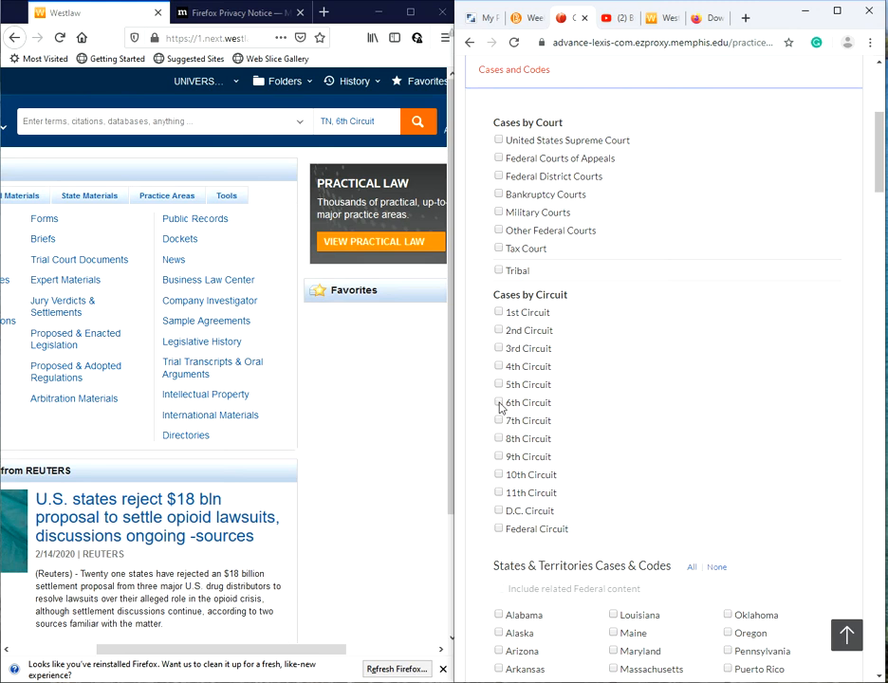
left_click(499, 403)
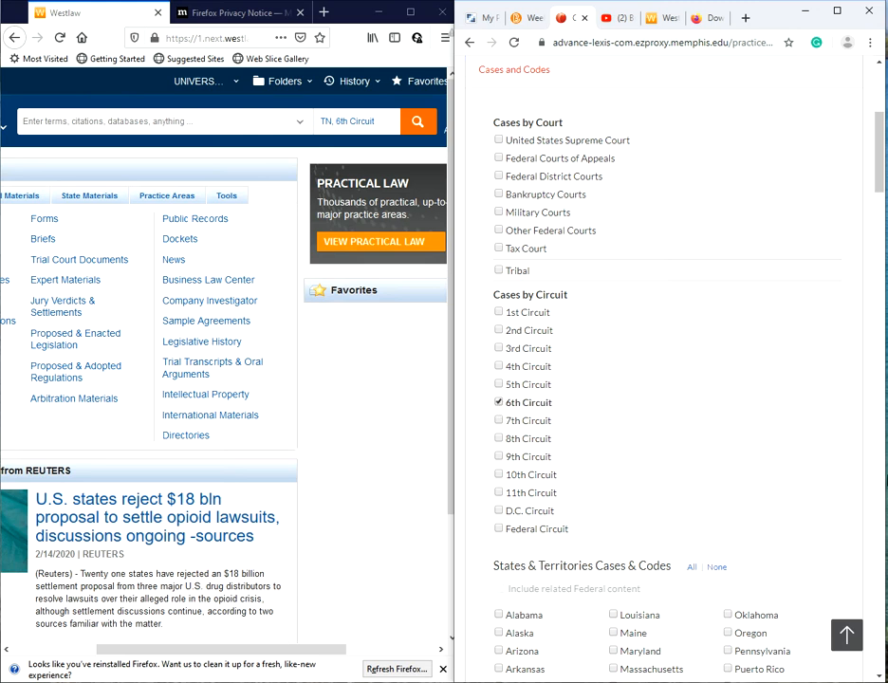
scroll(759, 550, "down", 4)
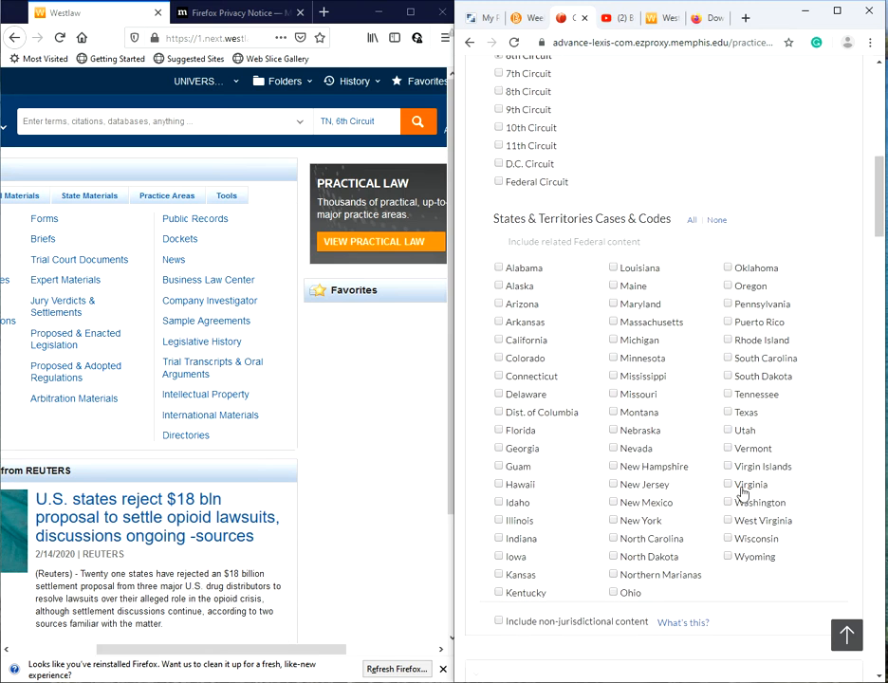
left_click(728, 394)
scroll(777, 466, "up", 10)
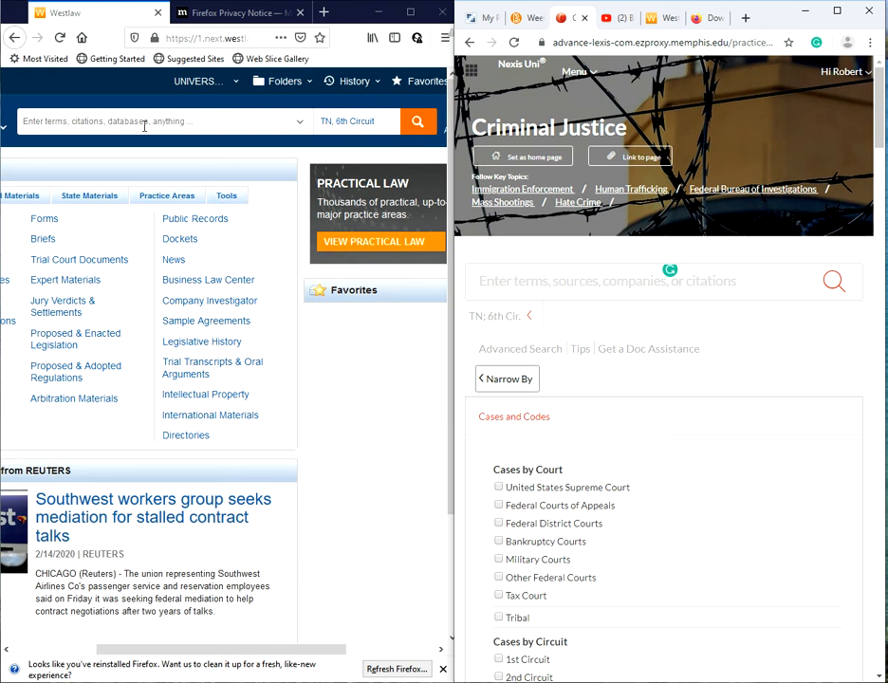
Step: Switch to Westlaw and enter "elements of negligence" as the search query
left_click(144, 122)
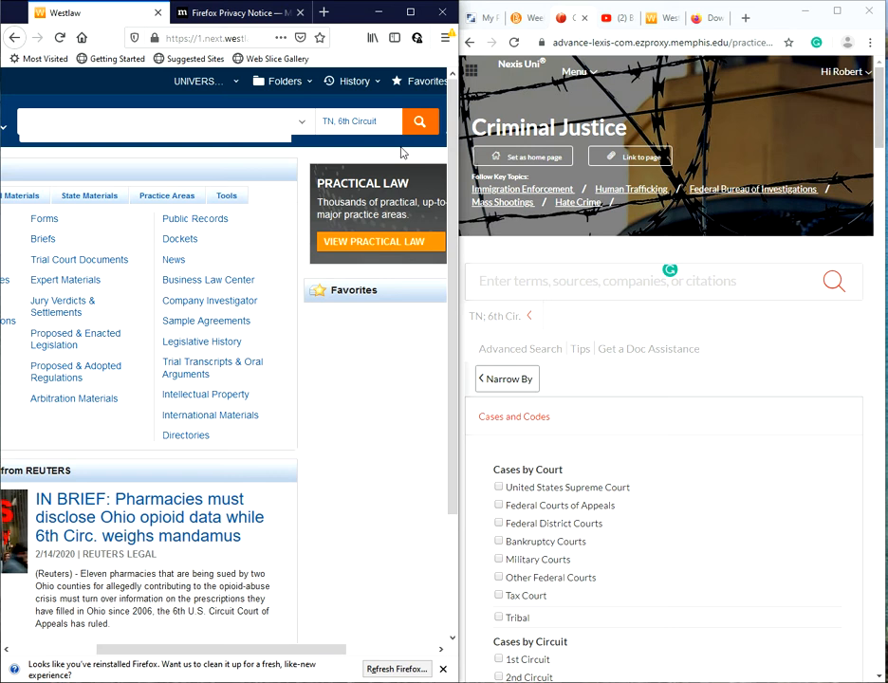
left_click_drag(182, 653, 67, 670)
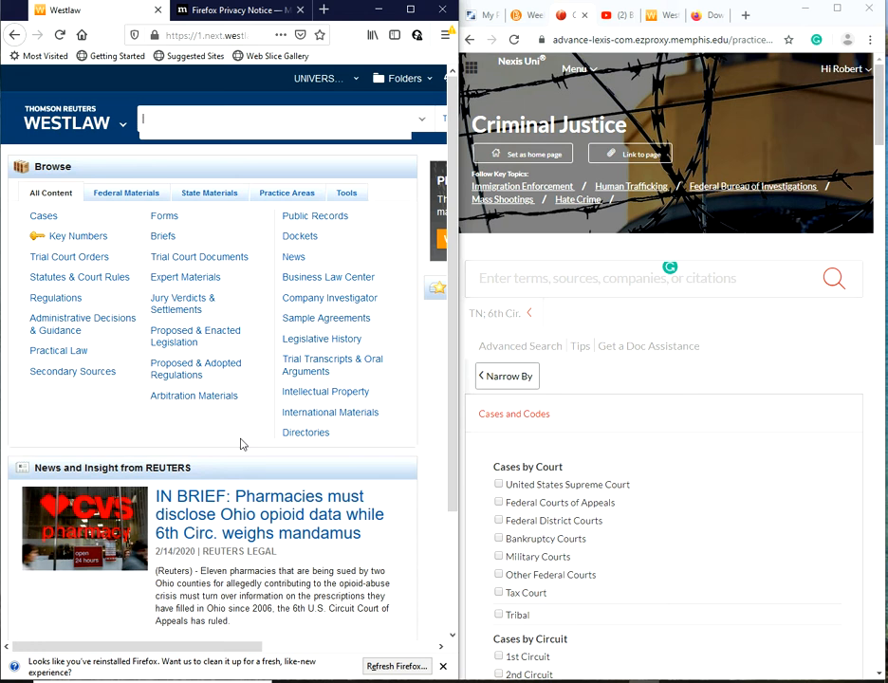
left_click_drag(200, 653, 244, 648)
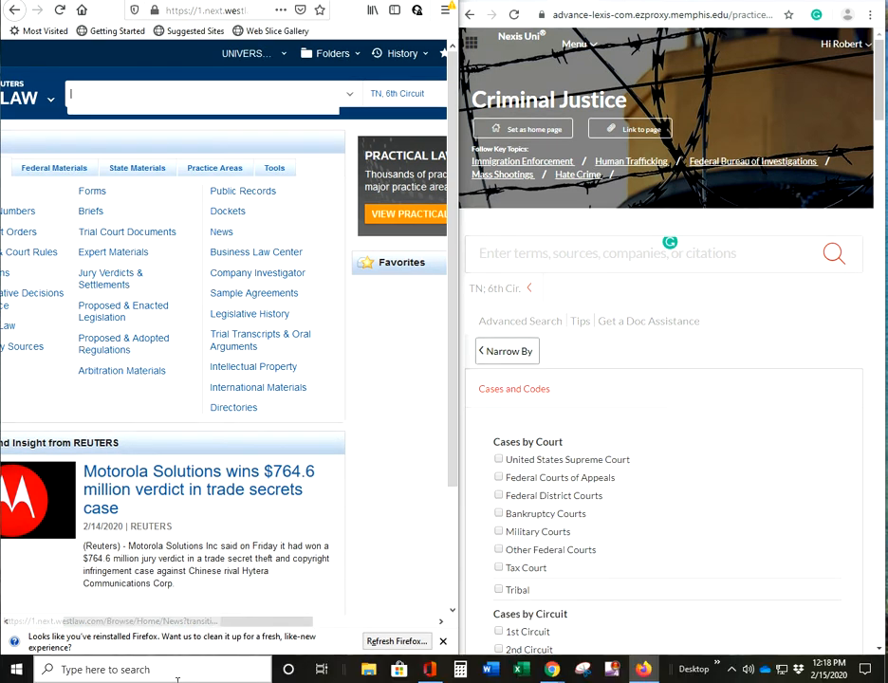
left_click_drag(171, 626, 191, 626)
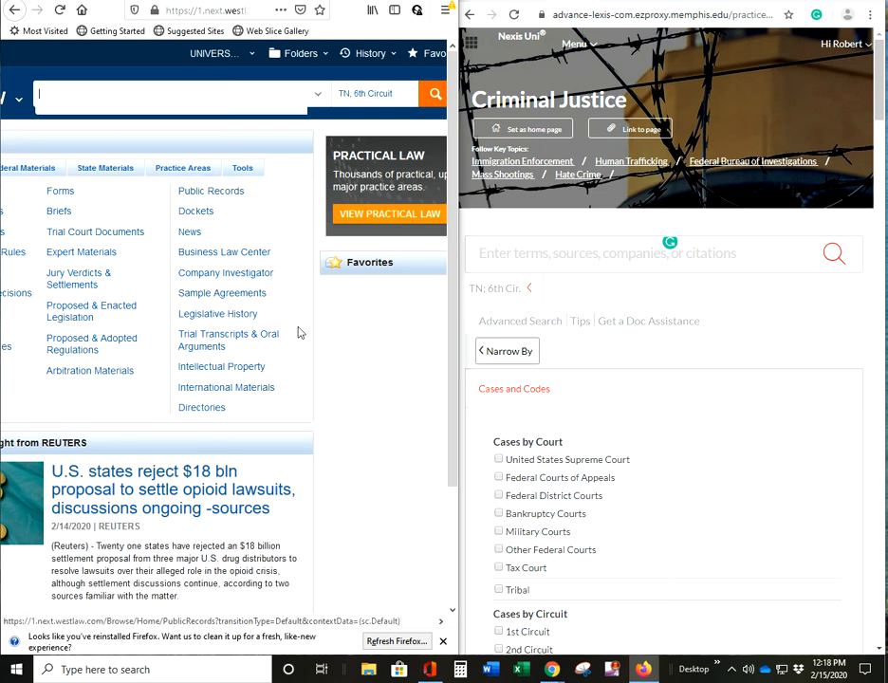
type("element")
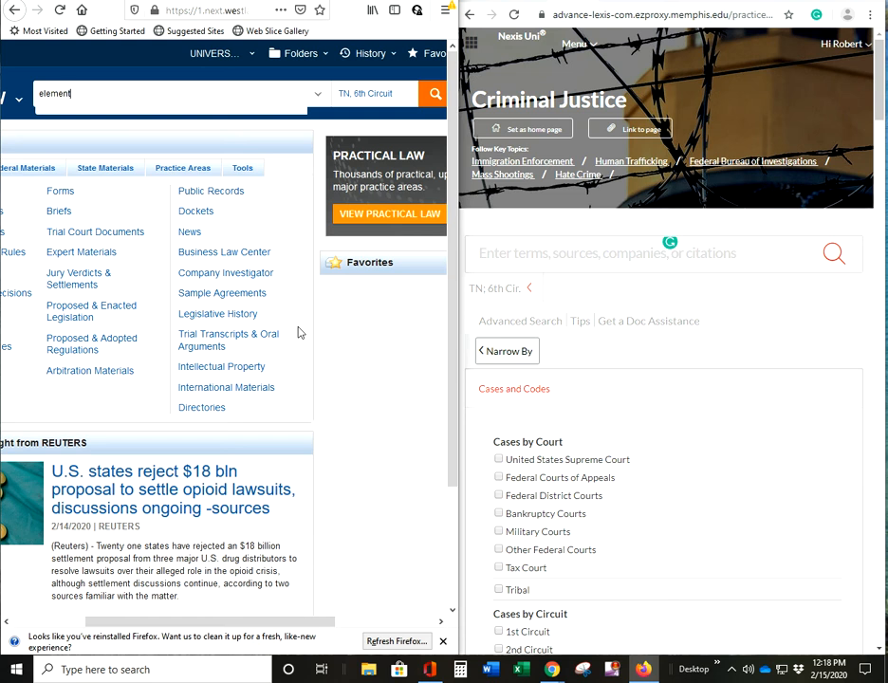
type("s of negligence")
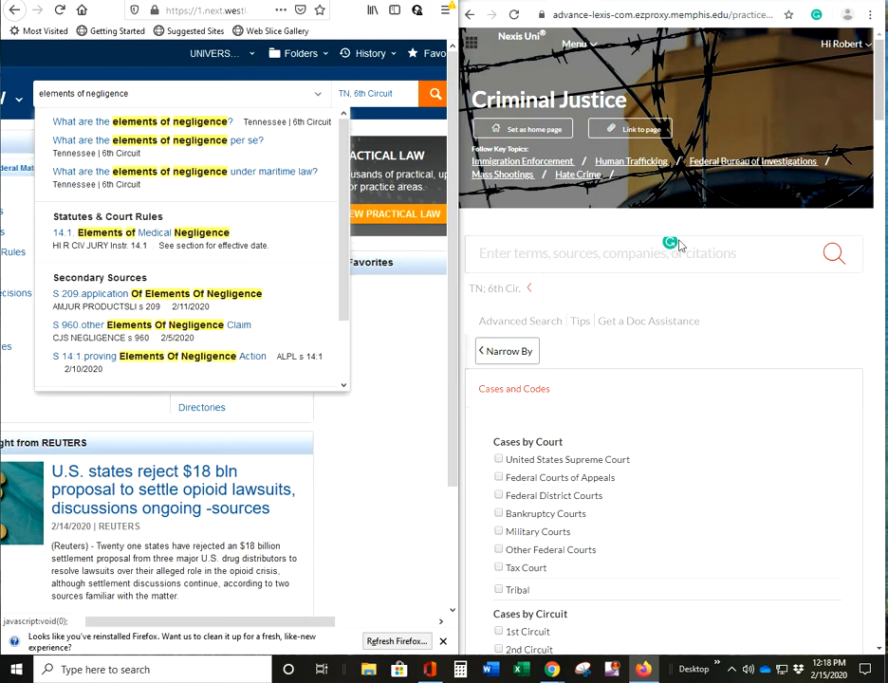
Step: Enter "elements of negligence" as the Nexis Uni query and run the search in both Westlaw and Nexis Uni
left_click(625, 253)
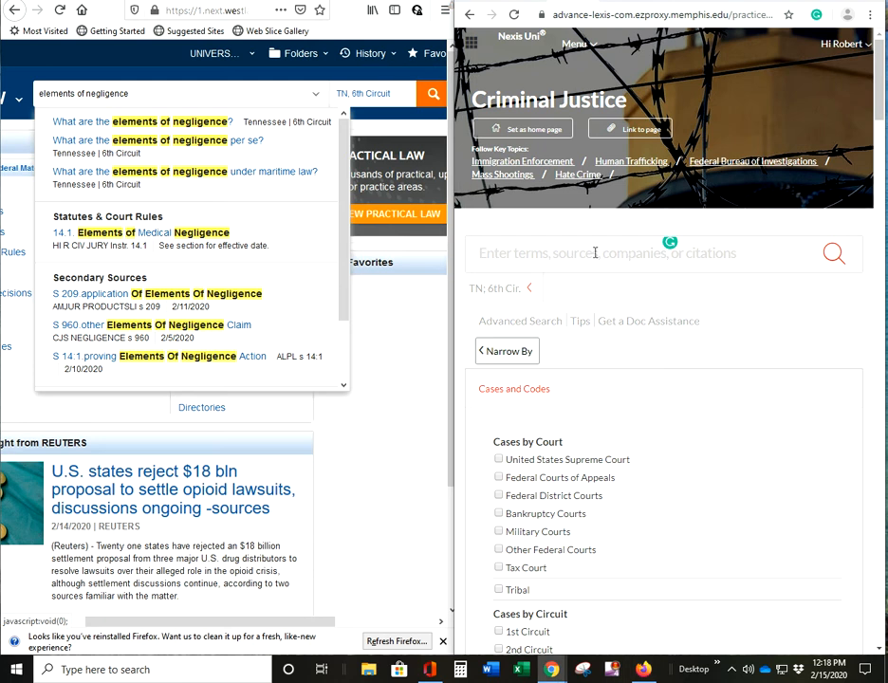
type("elements")
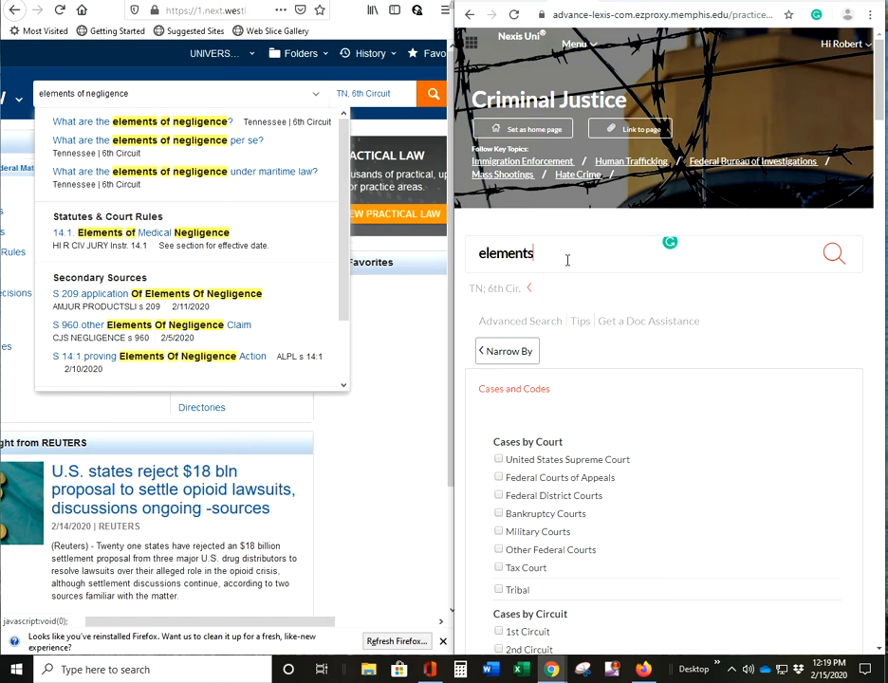
type(" of negligence")
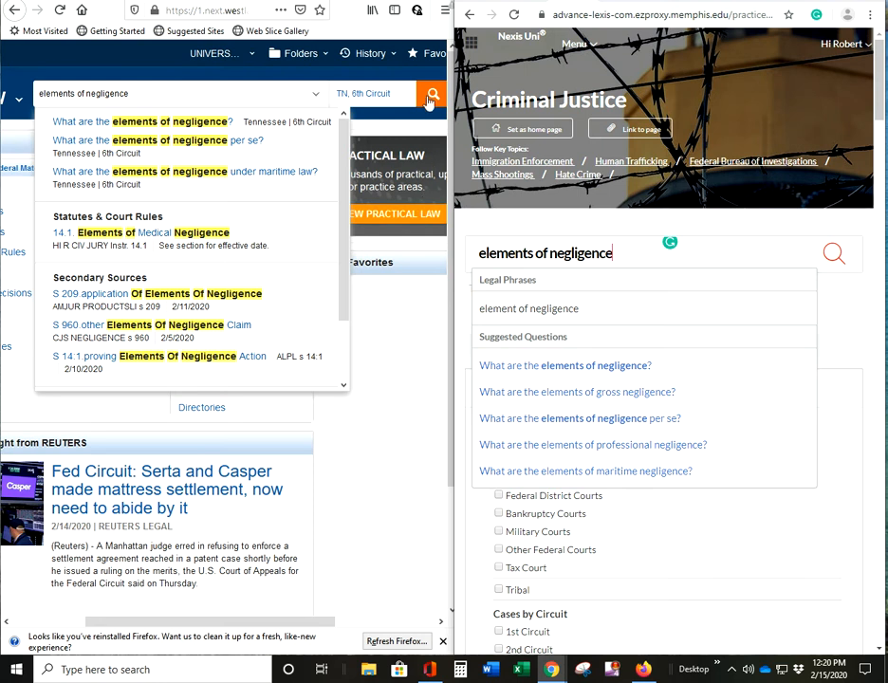
left_click(429, 100)
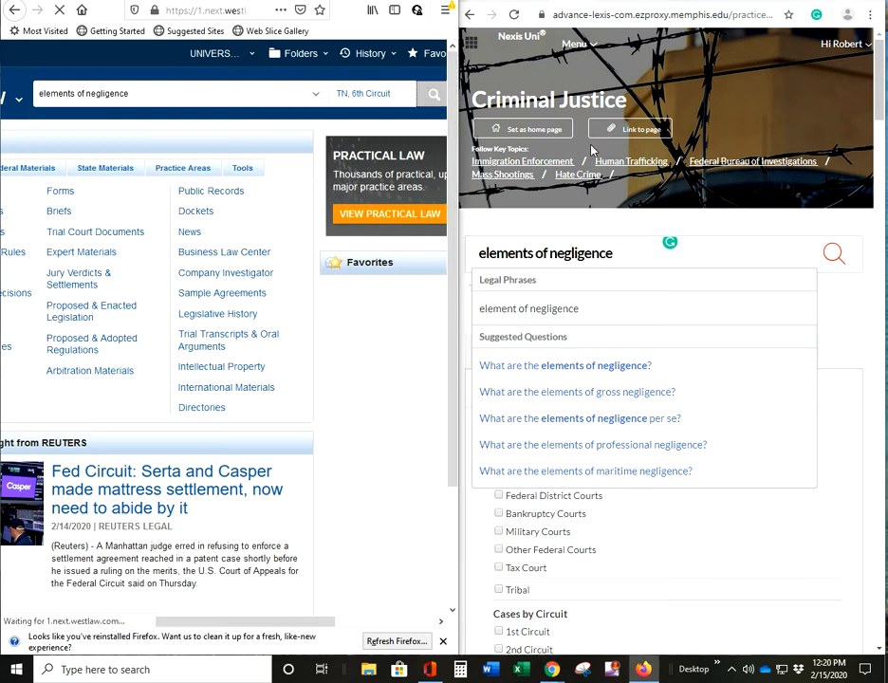
left_click(832, 253)
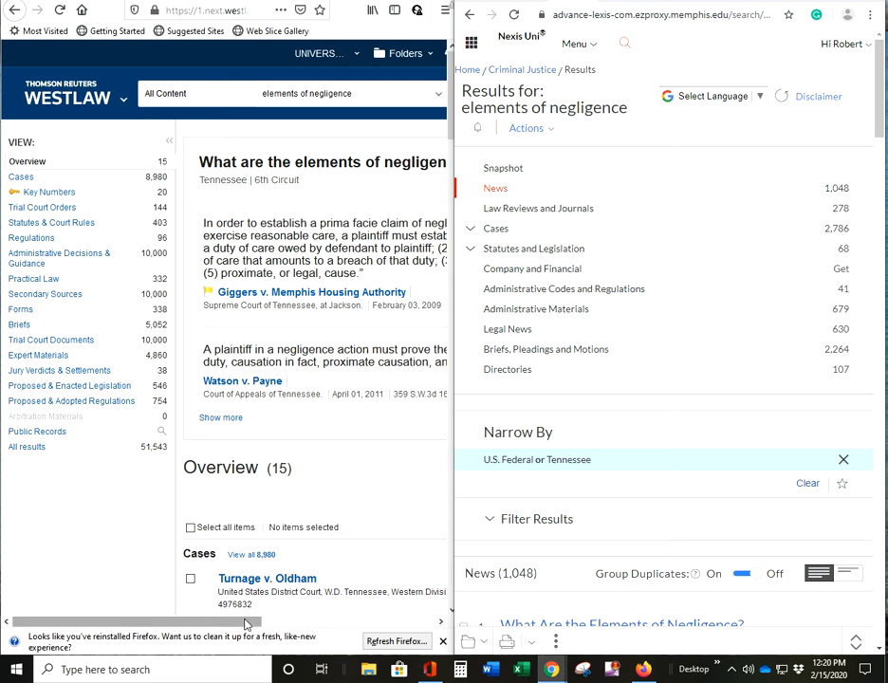
Step: Review the suggested answers, cases and key numbers in the Westlaw results overview
left_click_drag(244, 623, 370, 596)
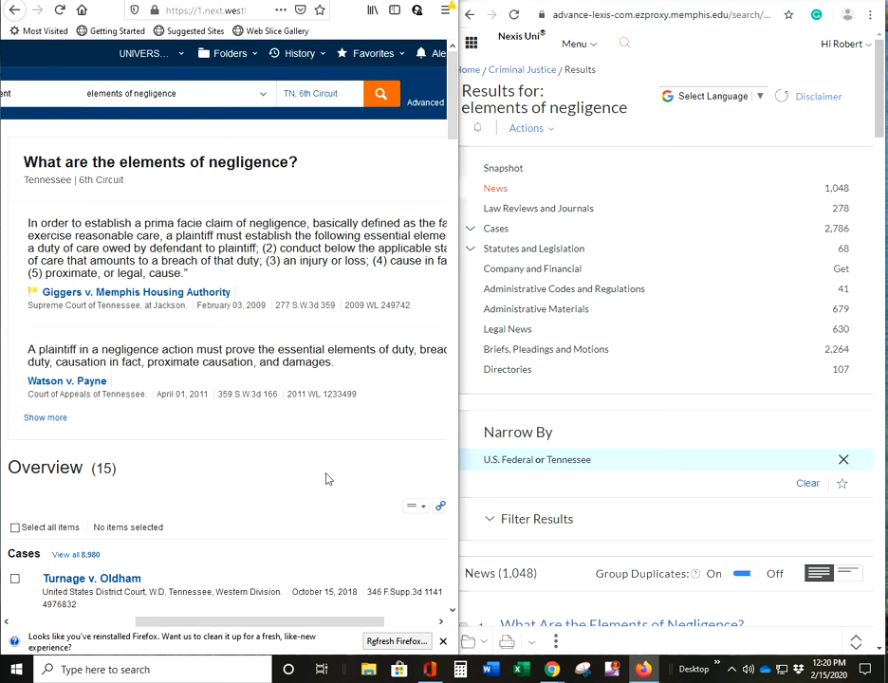
scroll(330, 482, "down", 2)
scroll(331, 482, "down", 2)
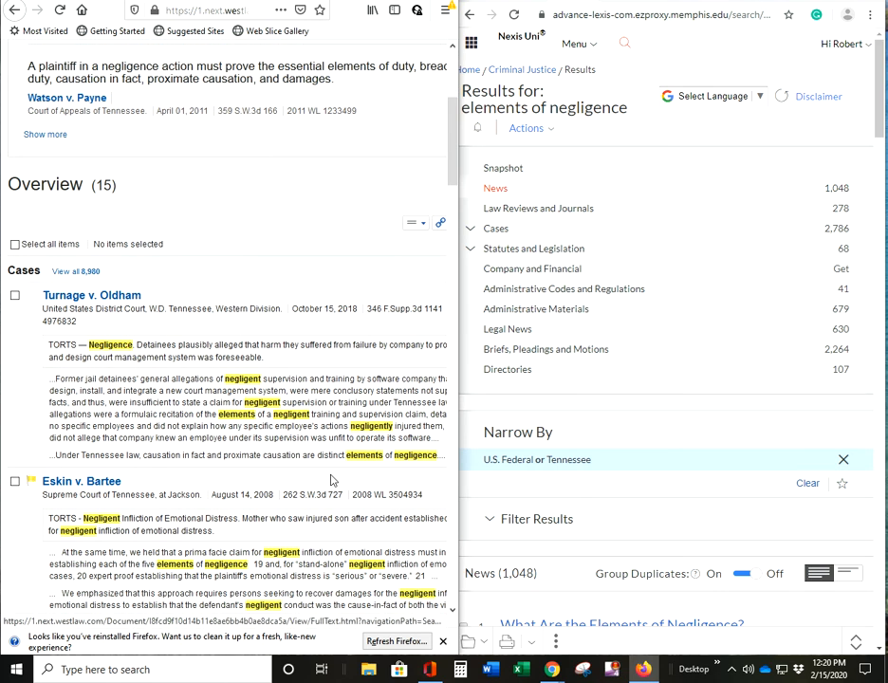
scroll(331, 482, "down", 1)
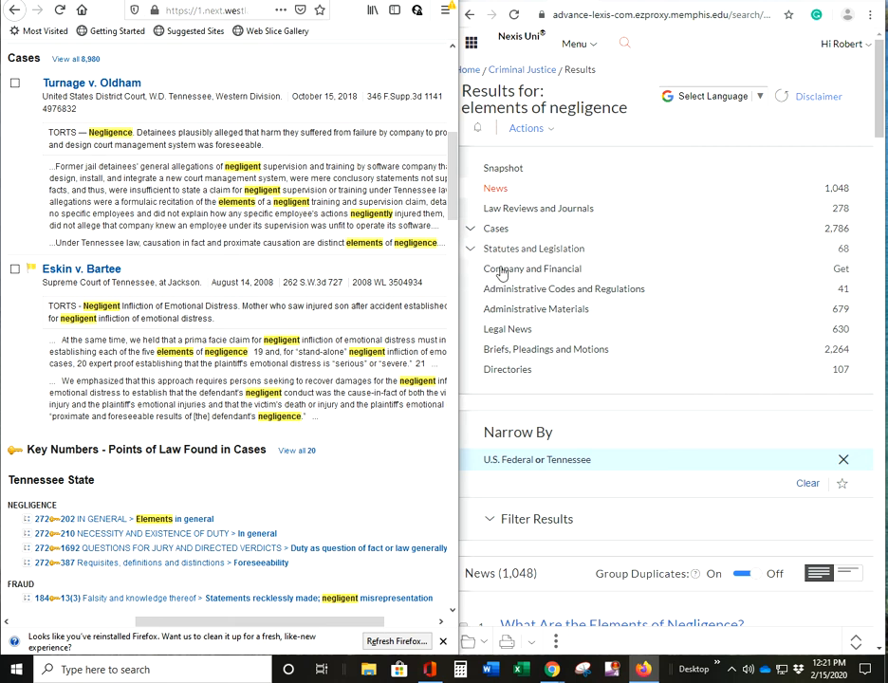
Step: Switch to Nexis Uni, show the Briefs, Pleadings and Motions results and examine the listed court documents
left_click(561, 354)
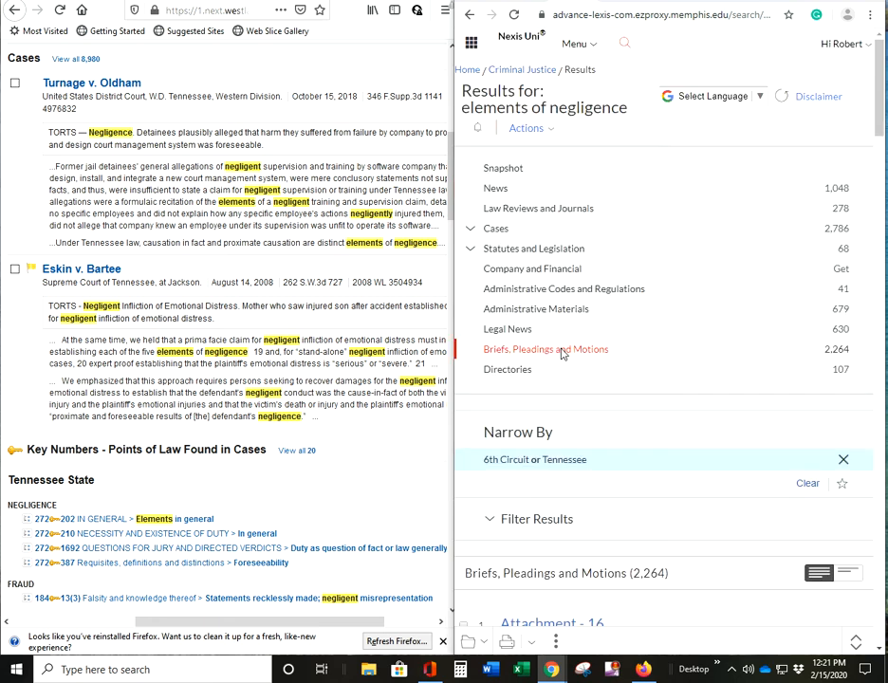
scroll(739, 388, "down", 3)
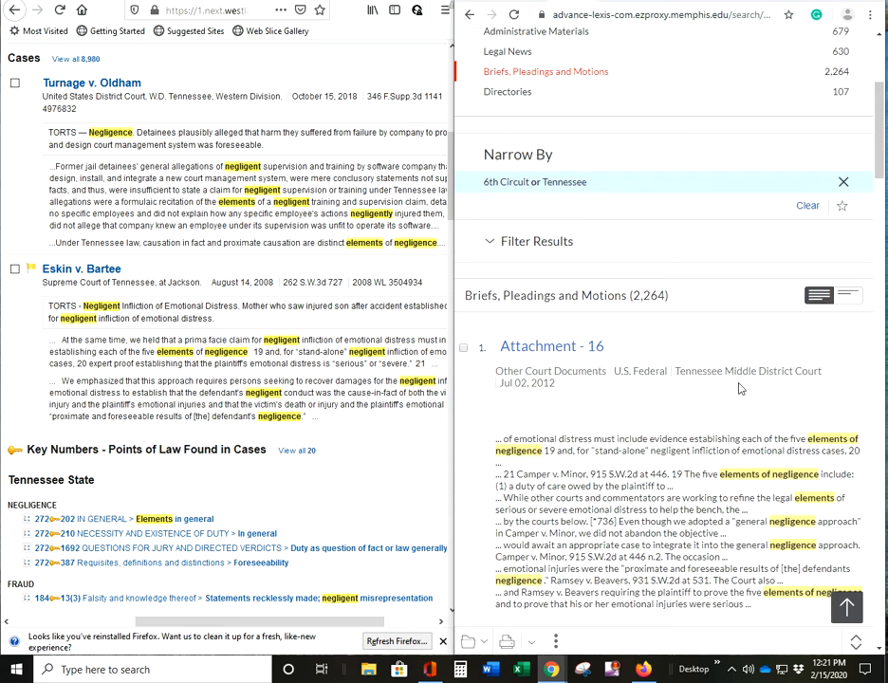
scroll(740, 389, "down", 2)
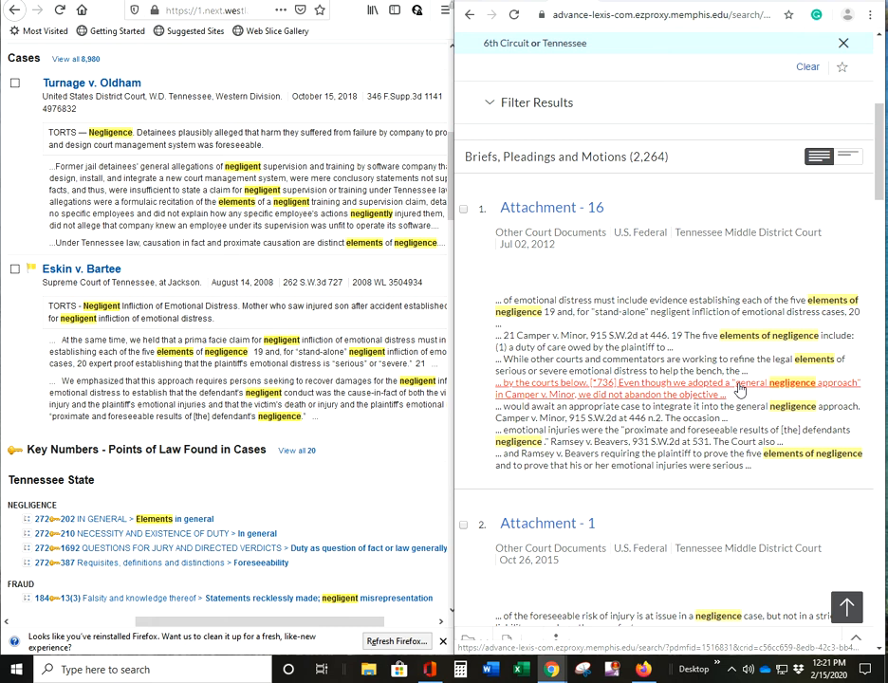
scroll(740, 389, "down", 2)
scroll(740, 389, "down", 1)
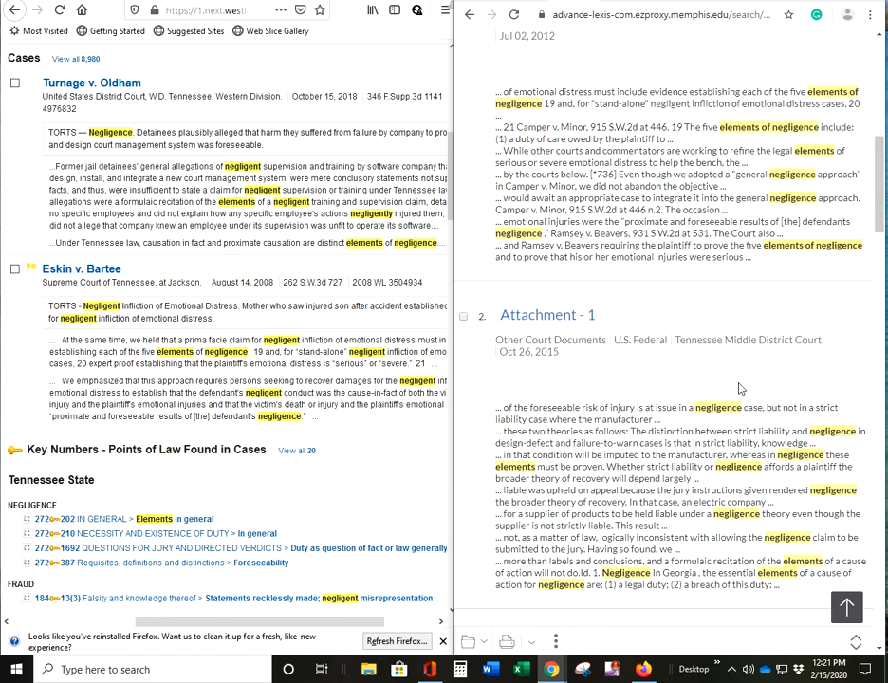
scroll(740, 389, "down", 2)
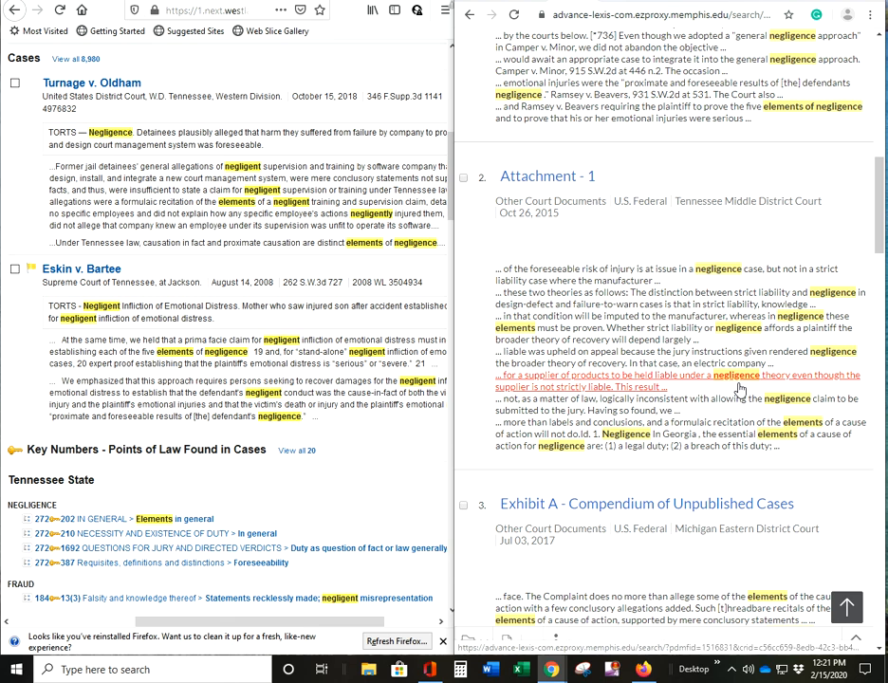
scroll(740, 389, "down", 2)
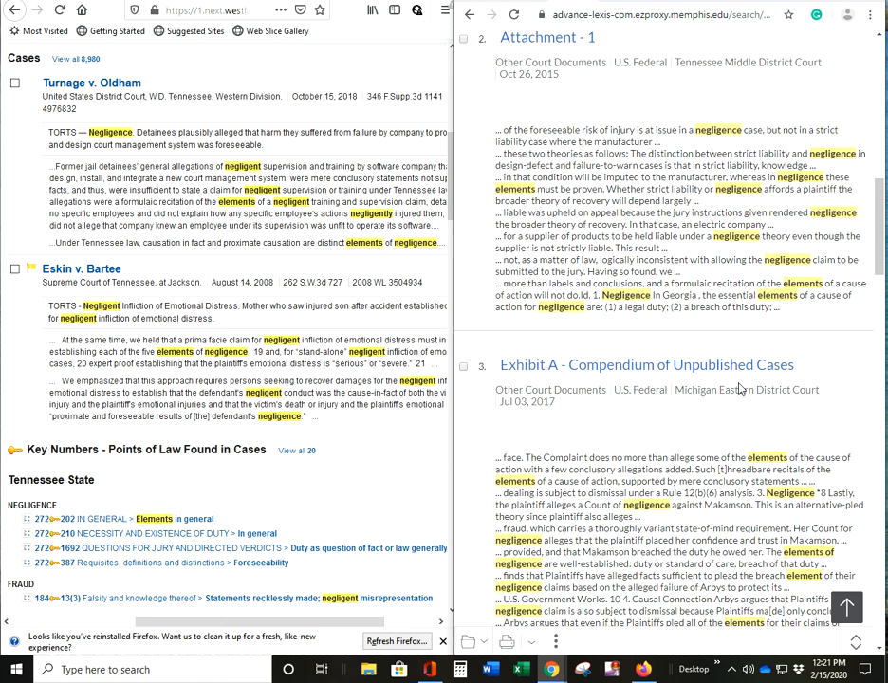
scroll(740, 389, "up", 10)
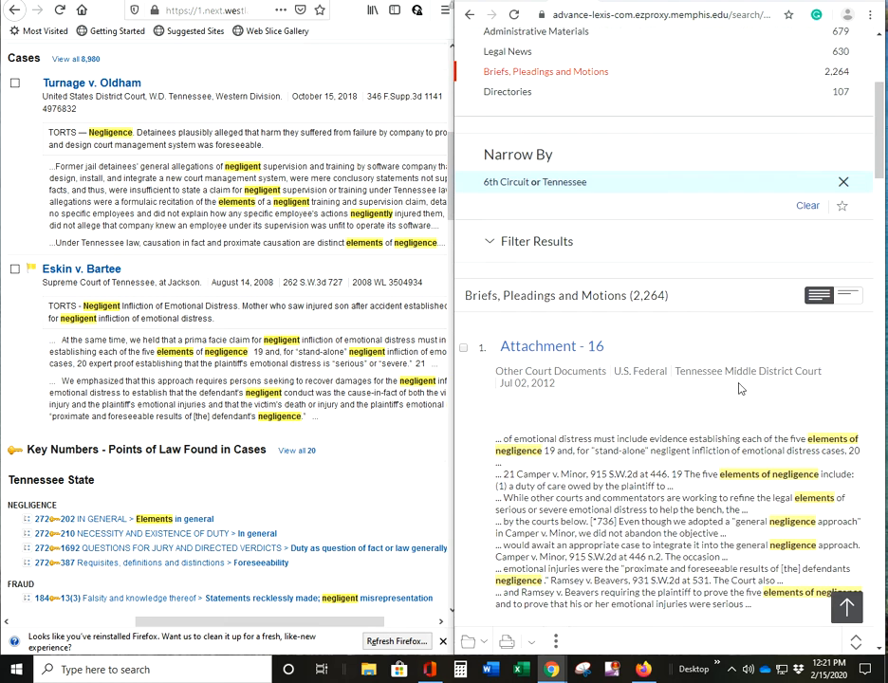
scroll(740, 389, "up", 3)
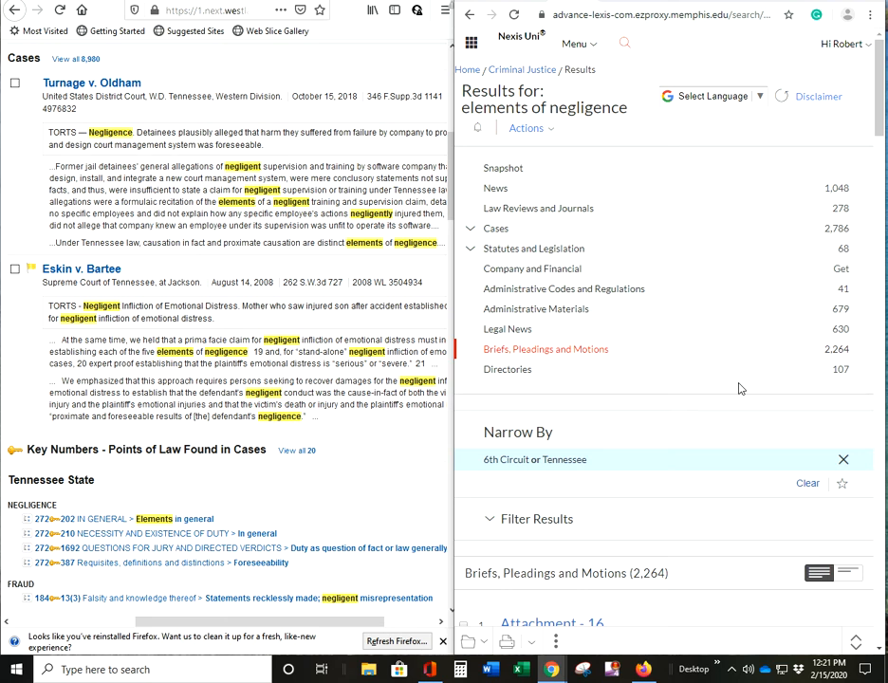
scroll(740, 389, "down", 6)
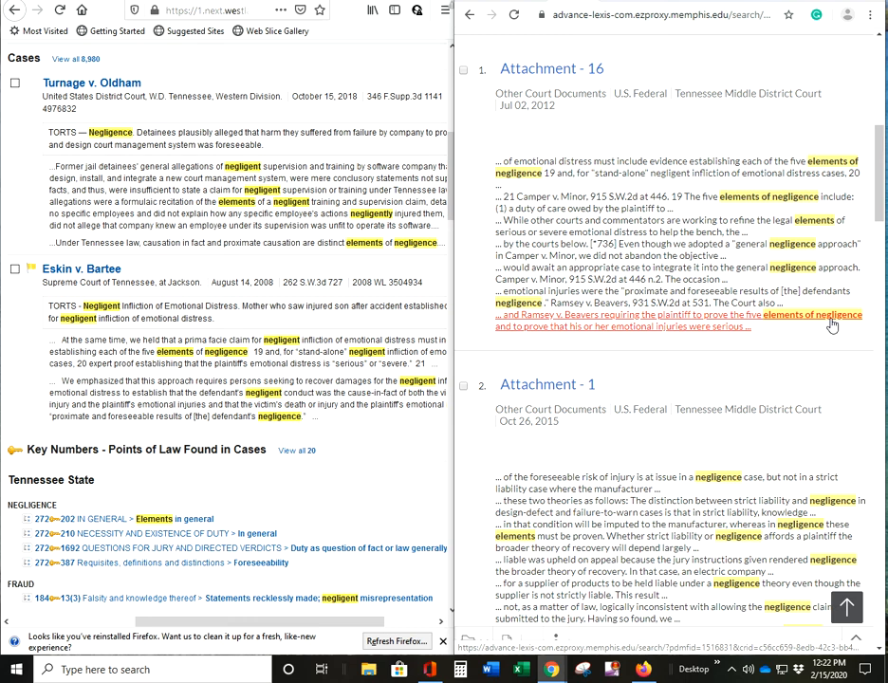
scroll(832, 325, "up", 4)
scroll(832, 326, "up", 2)
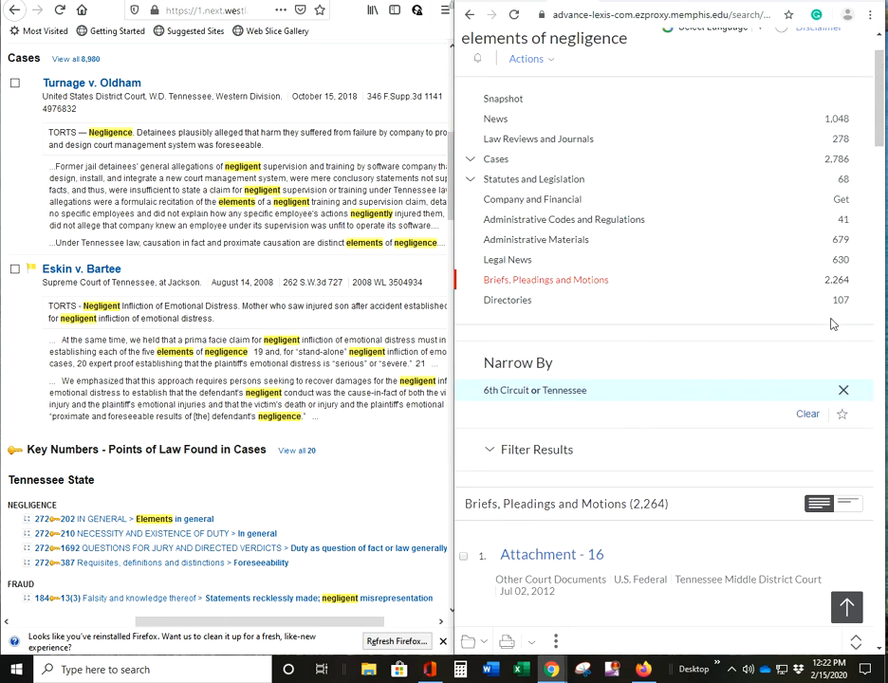
scroll(832, 326, "up", 1)
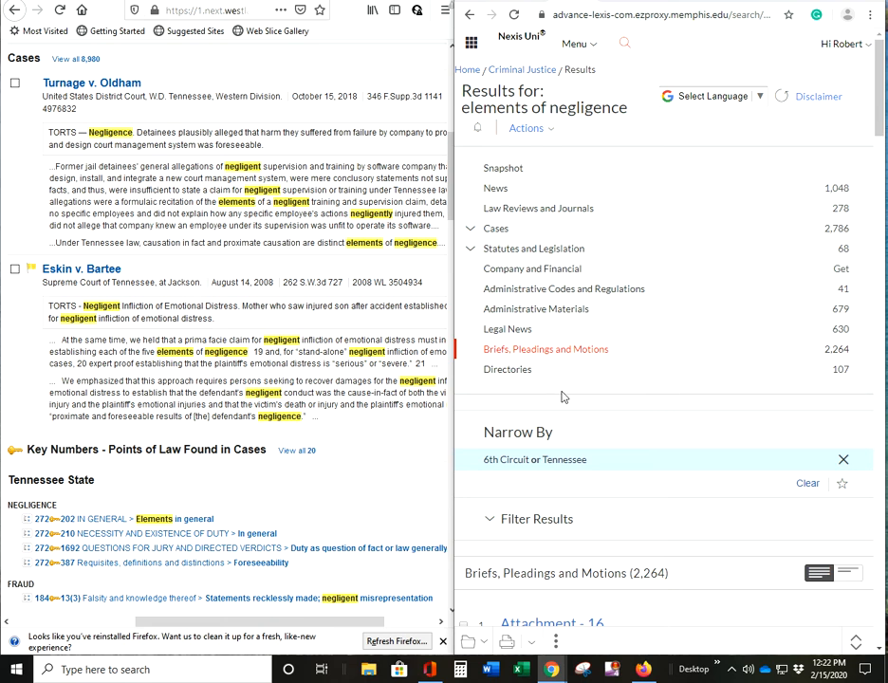
Step: Examine the Westlaw overview results from the key numbers and trial court orders through to the proposed and adopted regulations
scroll(330, 448, "down", 4)
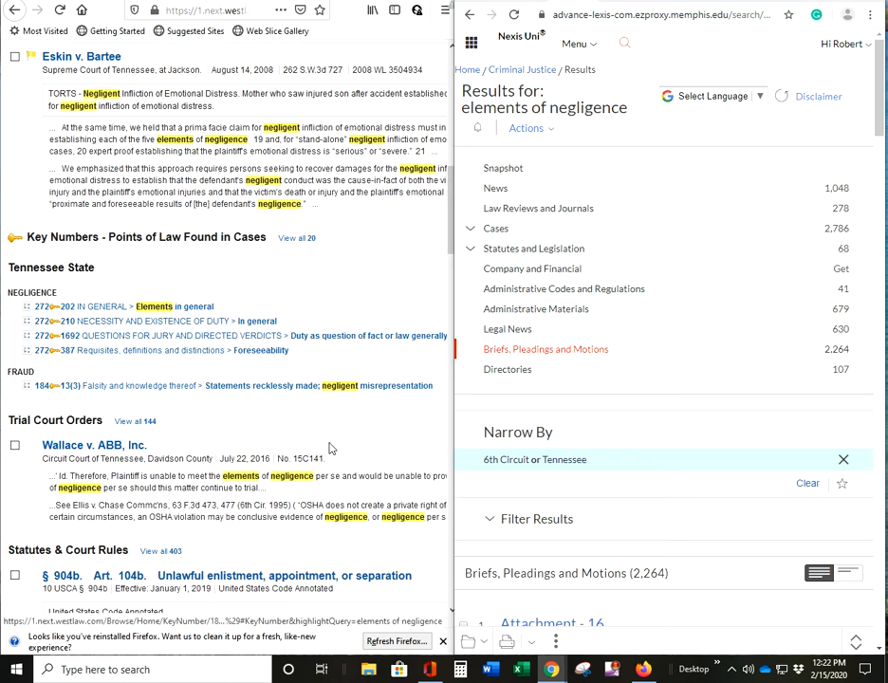
scroll(329, 448, "down", 5)
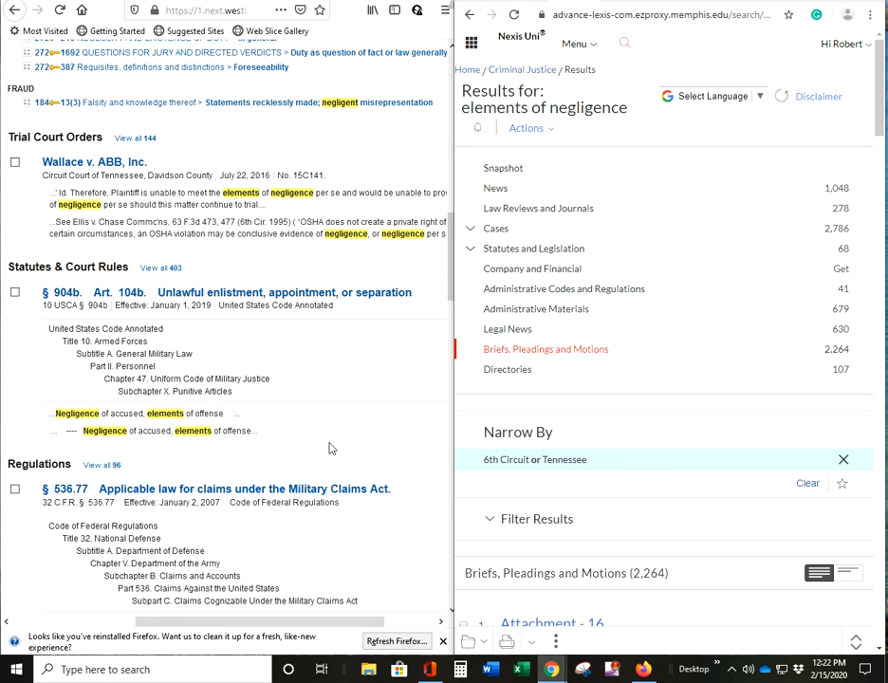
scroll(329, 447, "down", 1)
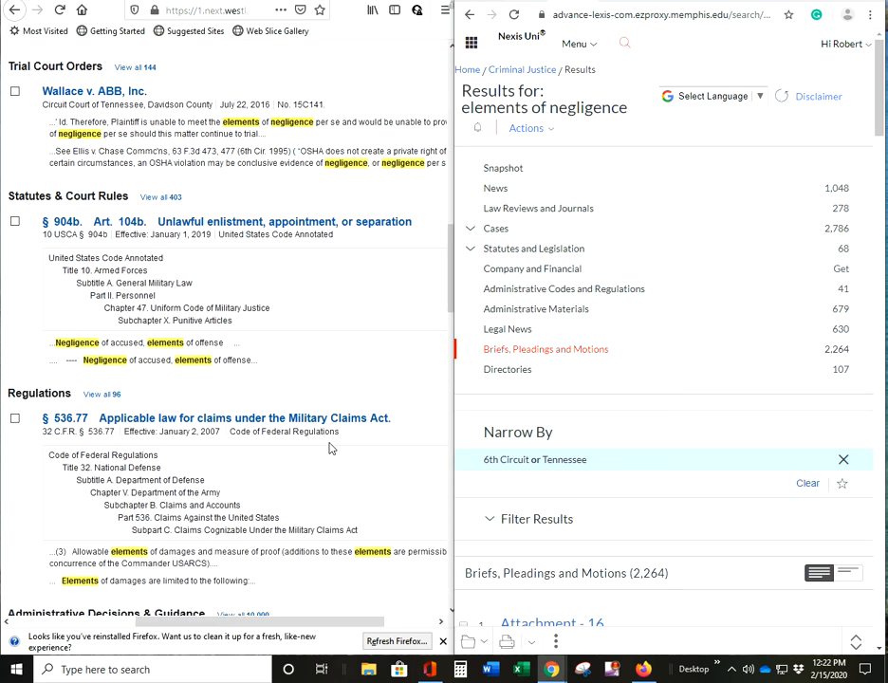
scroll(329, 448, "down", 2)
scroll(329, 448, "down", 3)
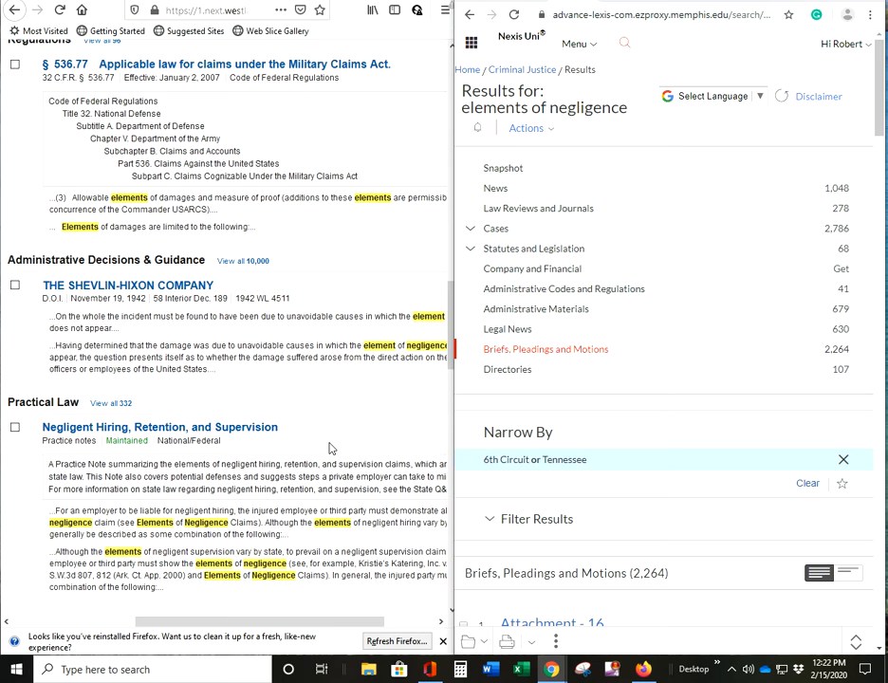
scroll(329, 448, "down", 2)
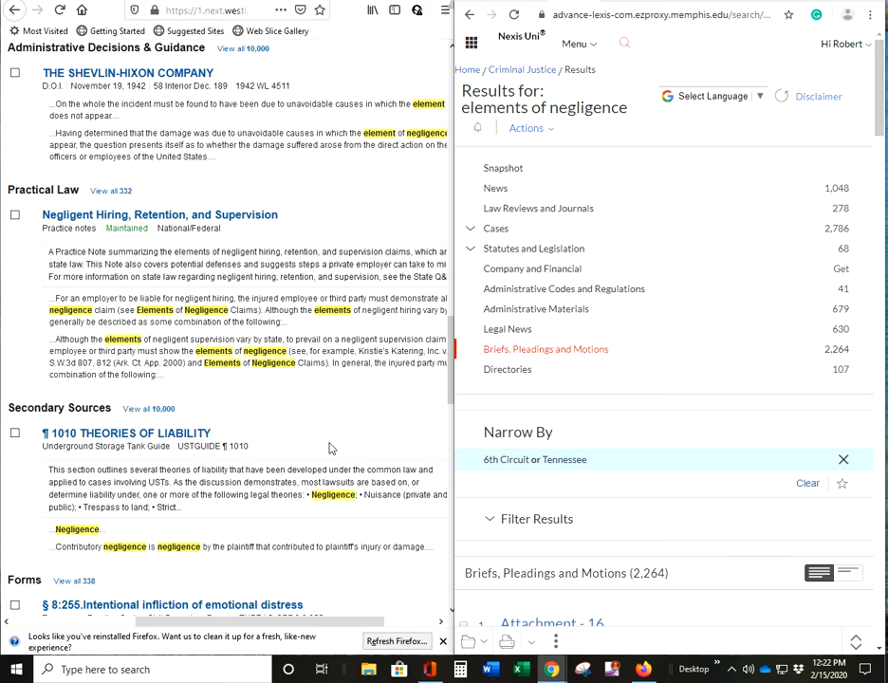
scroll(329, 448, "down", 3)
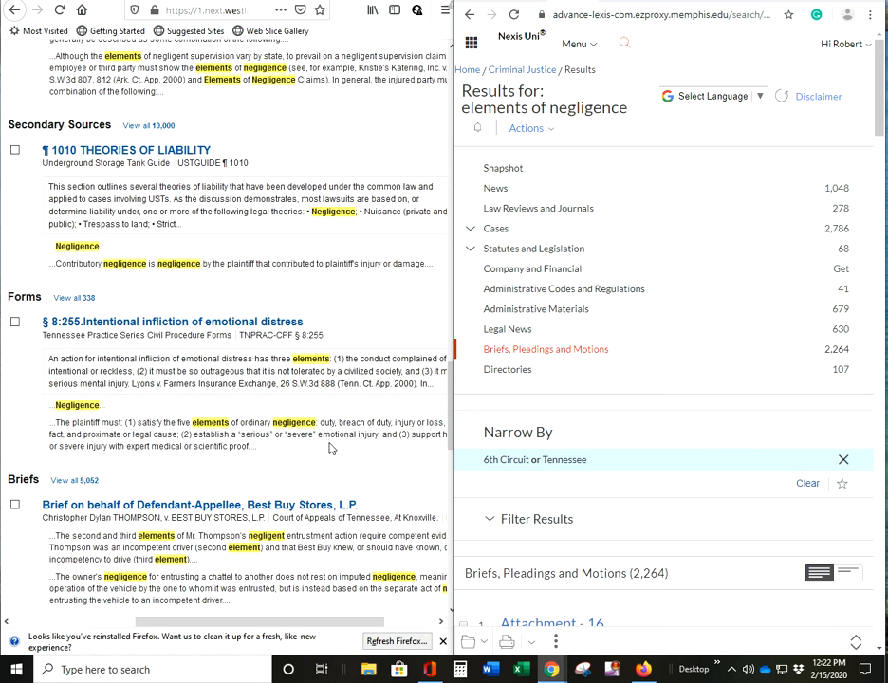
scroll(330, 448, "down", 1)
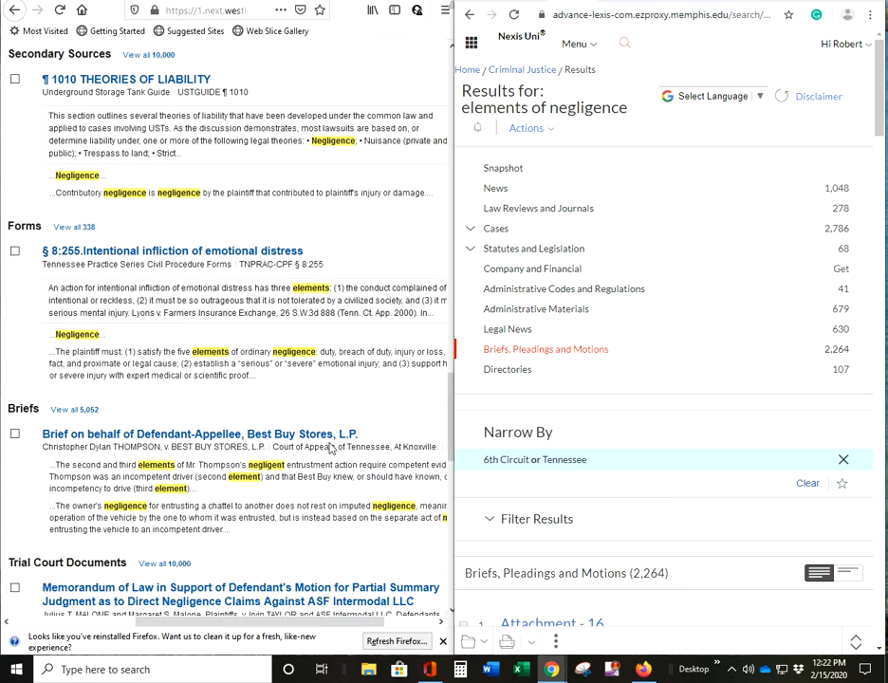
scroll(329, 448, "down", 3)
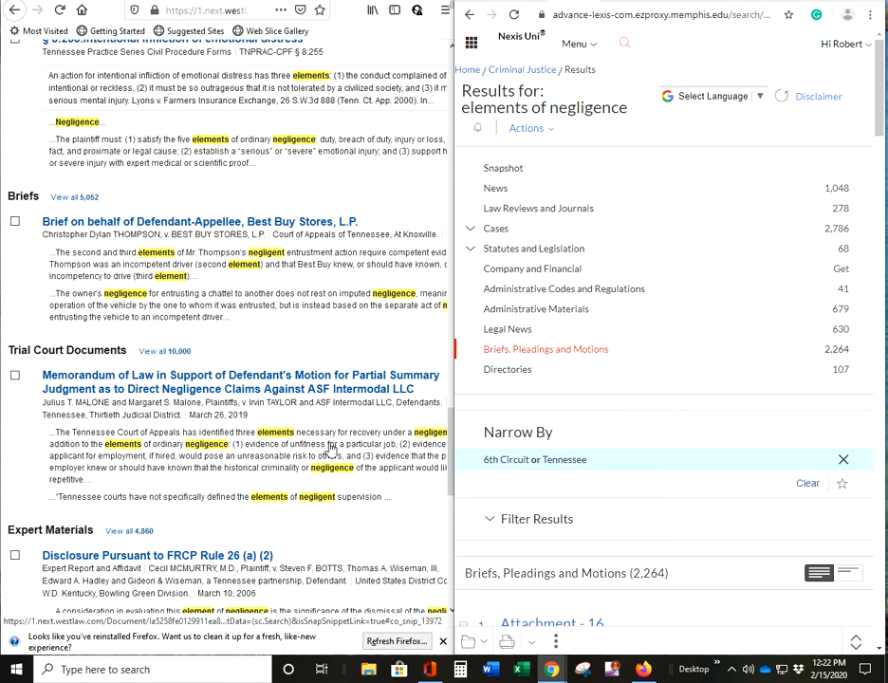
scroll(329, 447, "down", 2)
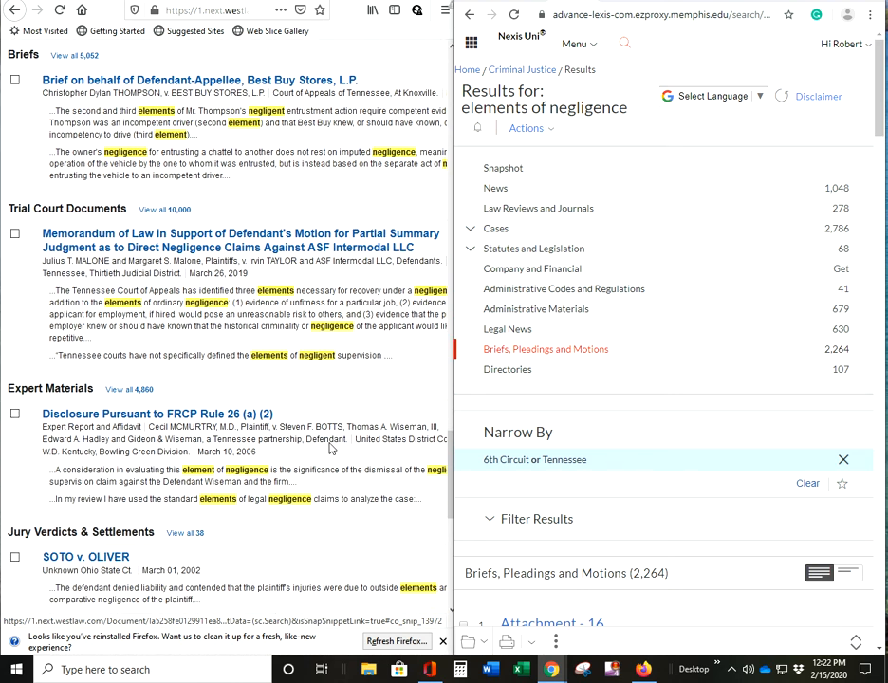
scroll(330, 448, "down", 4)
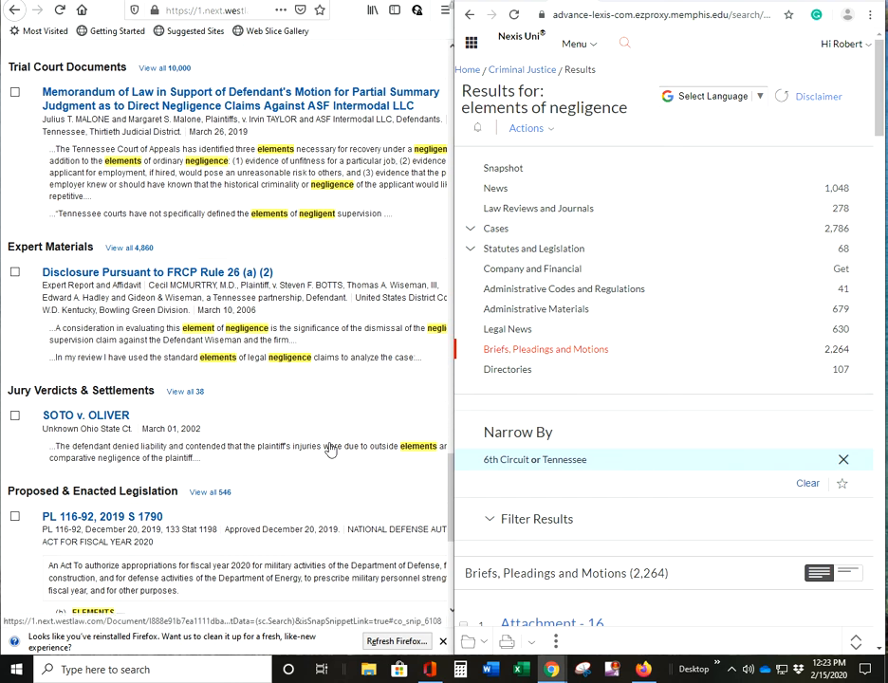
scroll(329, 448, "down", 3)
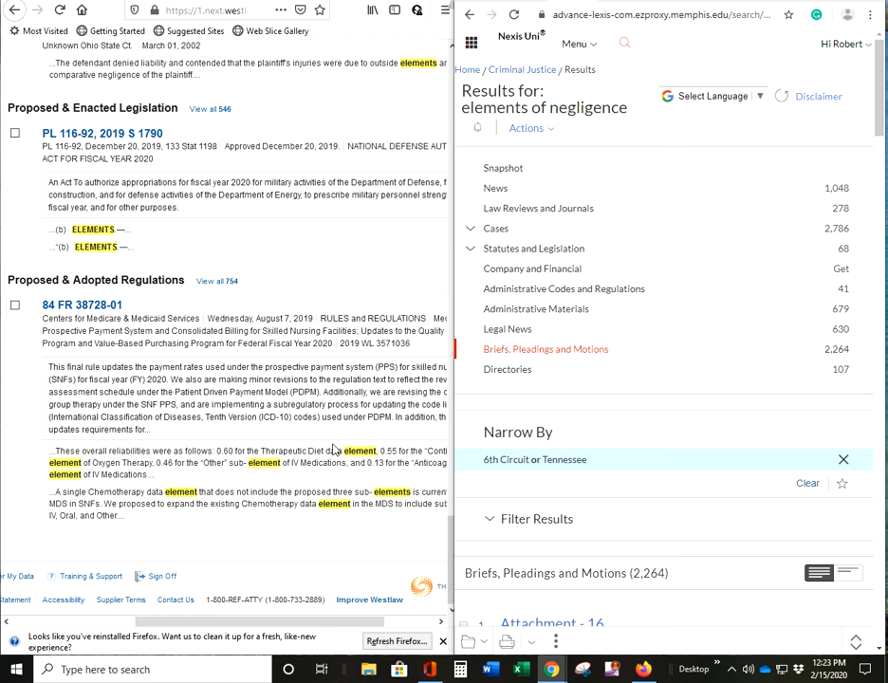
Step: Return to the Cases section of the Westlaw overview and open Turnage v. Oldham
scroll(333, 450, "up", 3)
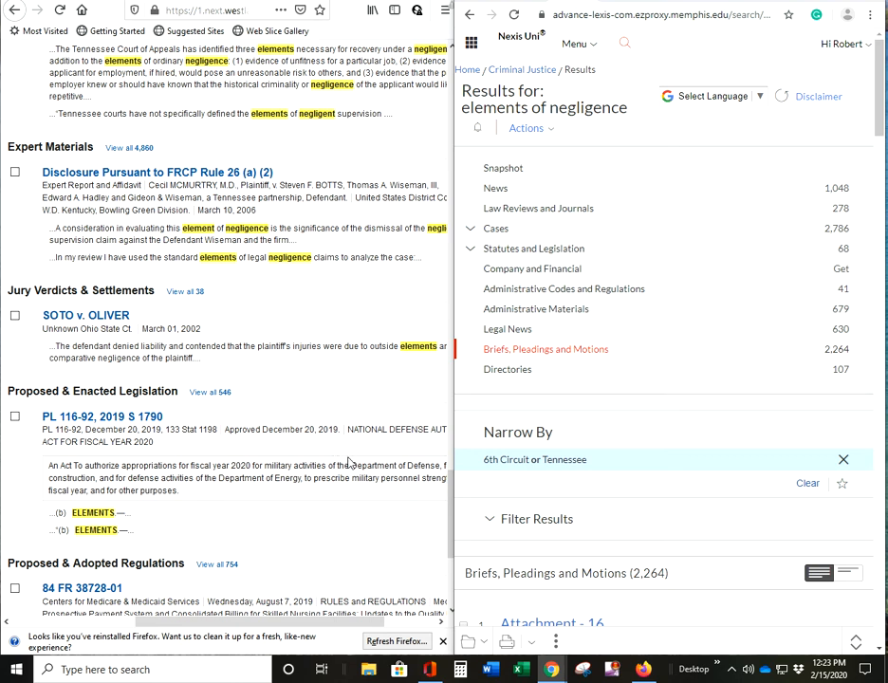
scroll(348, 462, "up", 4)
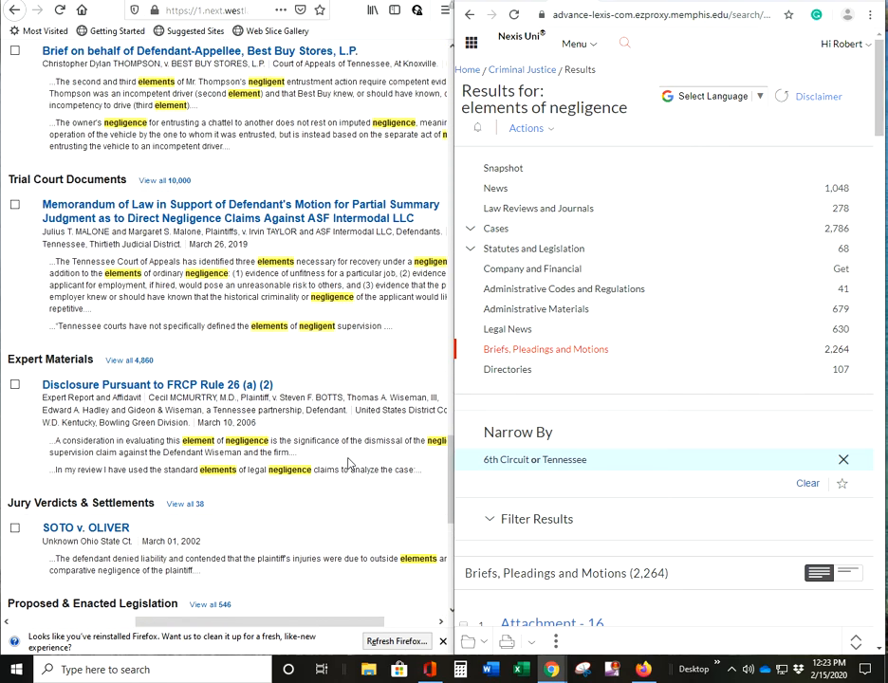
scroll(349, 463, "up", 10)
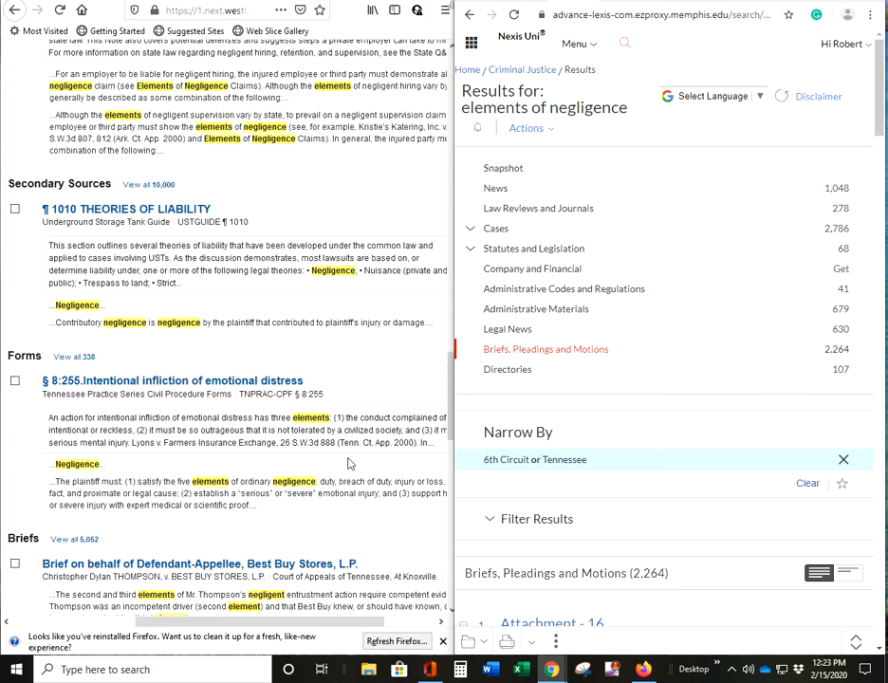
scroll(349, 463, "up", 18)
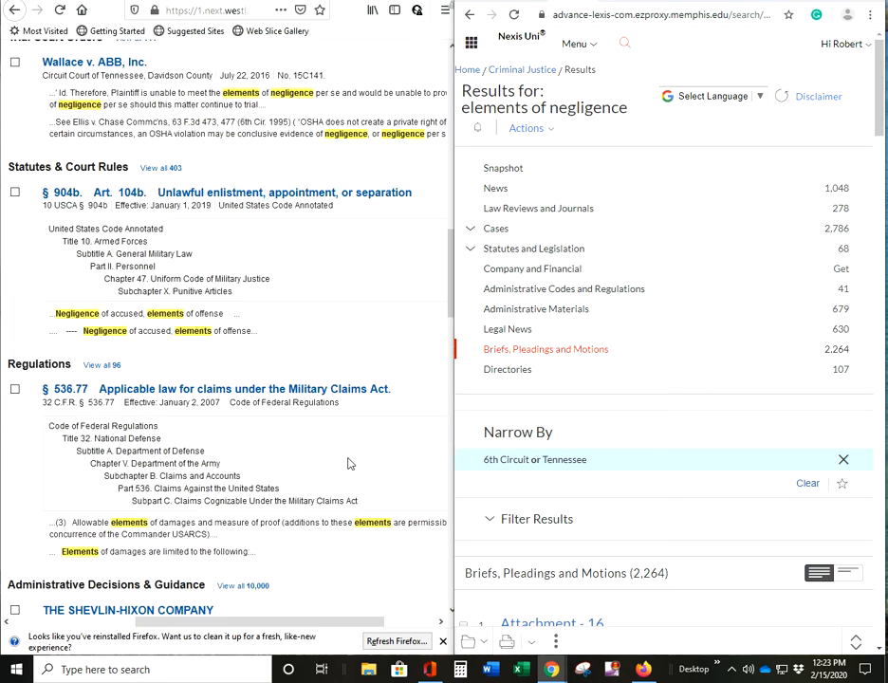
scroll(348, 463, "up", 2)
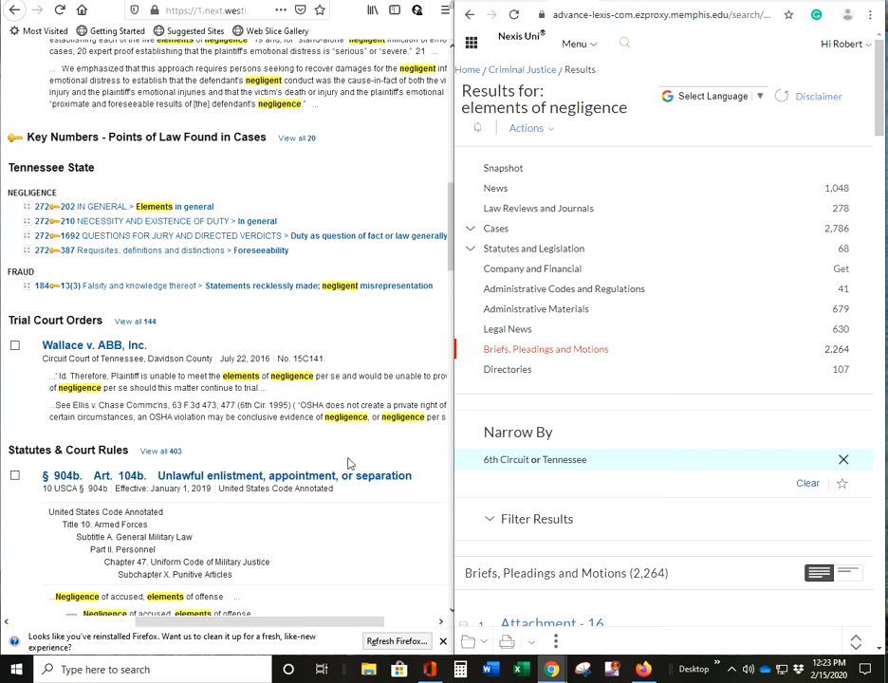
scroll(348, 463, "up", 13)
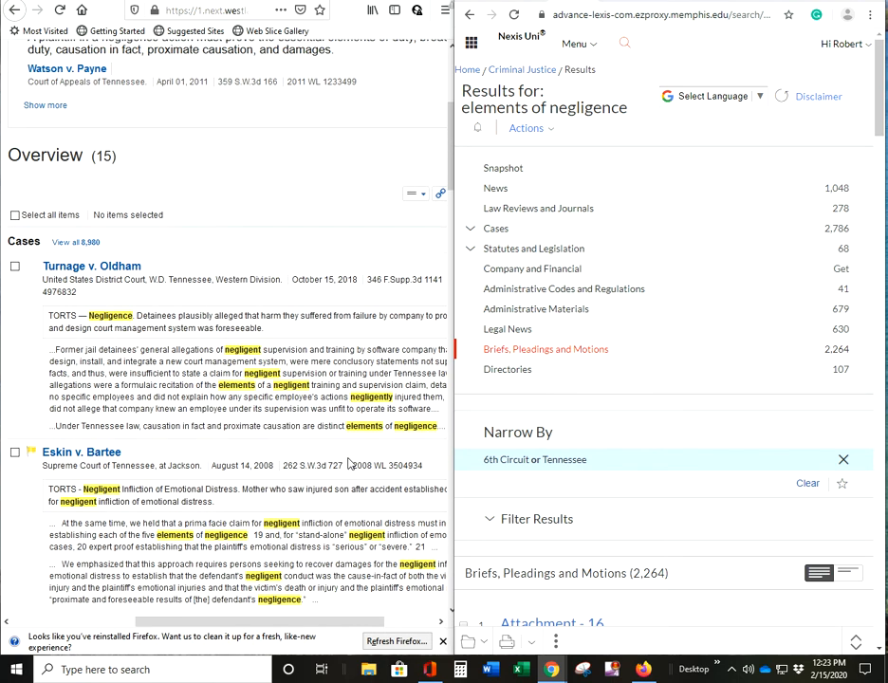
scroll(348, 463, "down", 4)
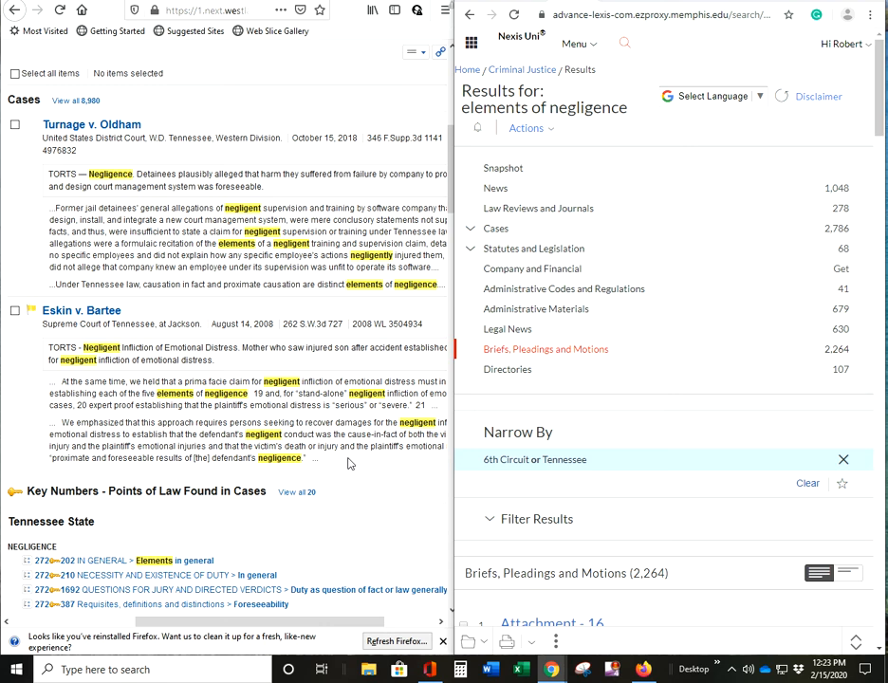
left_click(95, 126)
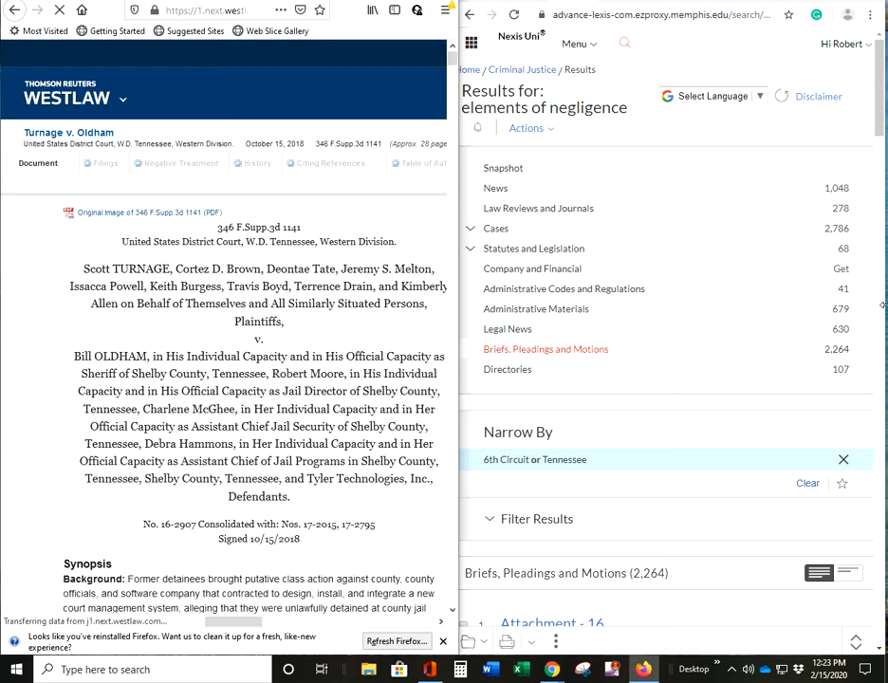
Step: Show the Cases results in Nexis Uni and examine the overviews and highlighted excerpts of the first listed cases
left_click(510, 232)
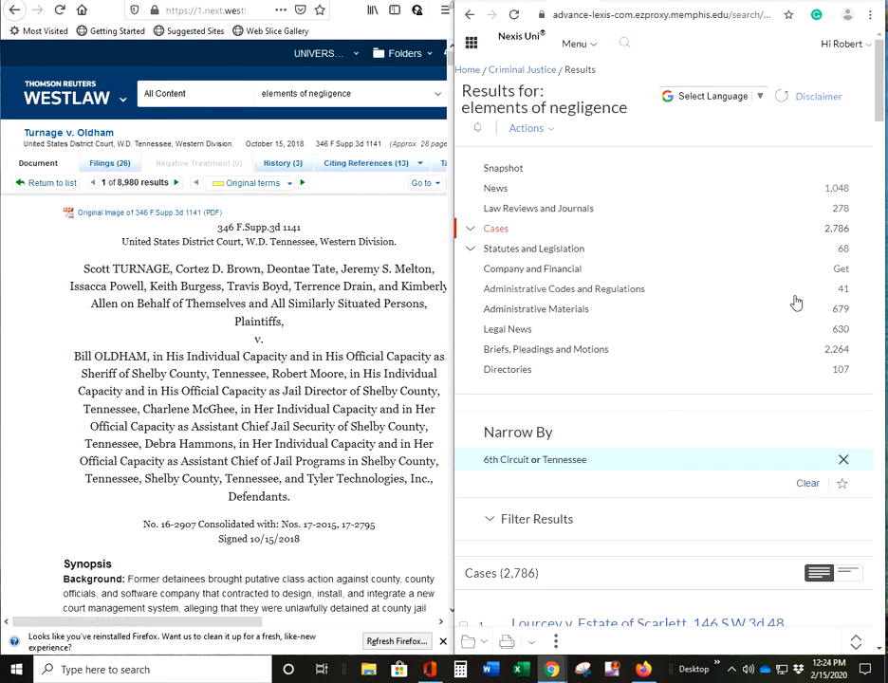
scroll(797, 302, "down", 4)
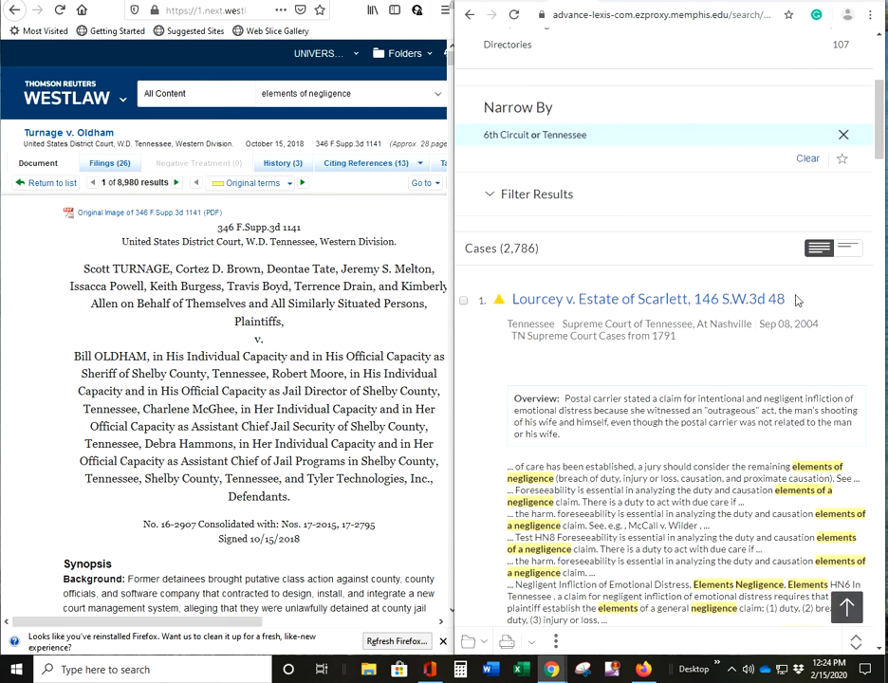
scroll(797, 301, "down", 2)
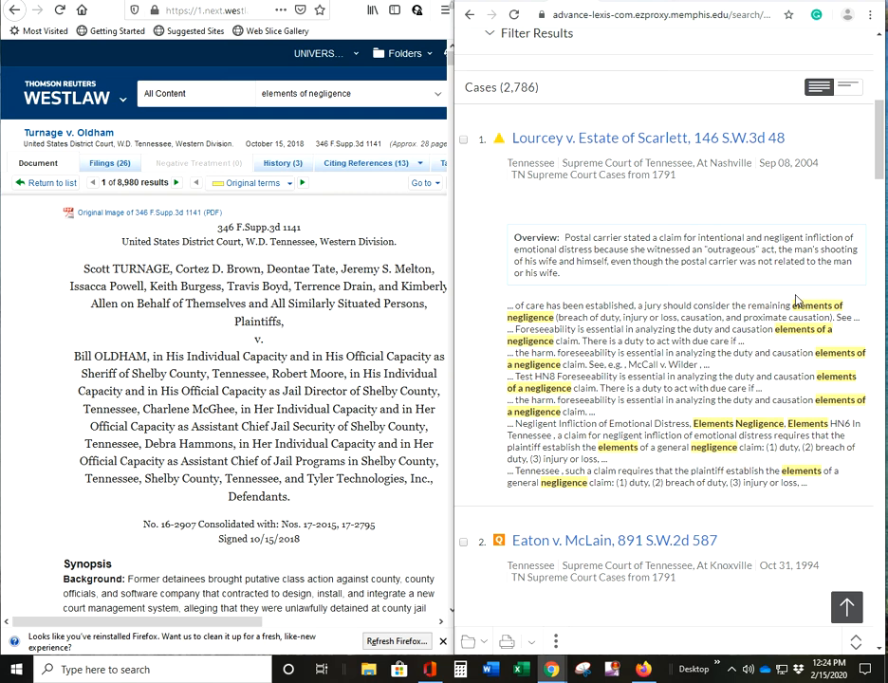
scroll(797, 301, "down", 3)
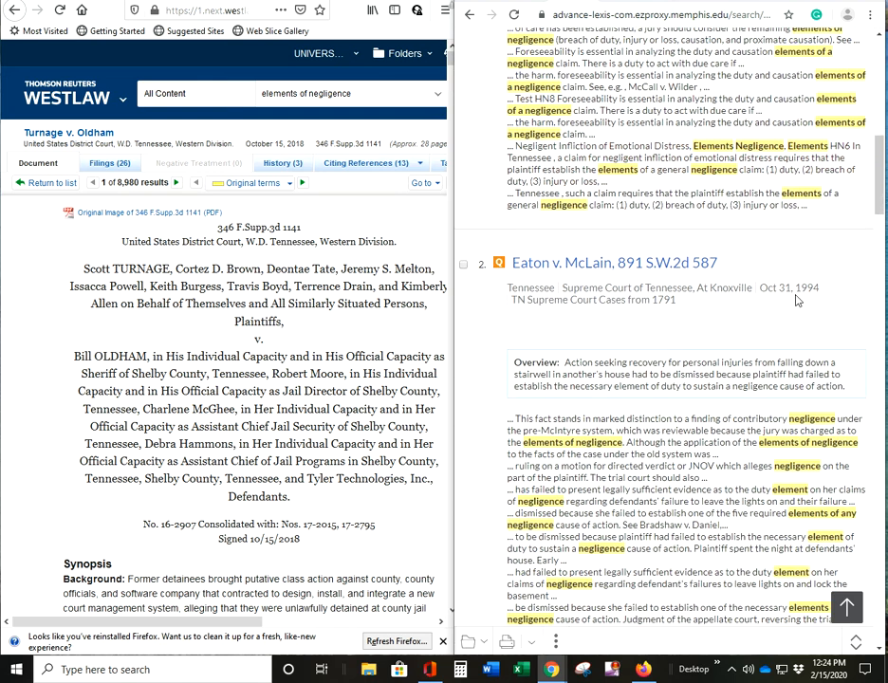
scroll(797, 300, "down", 1)
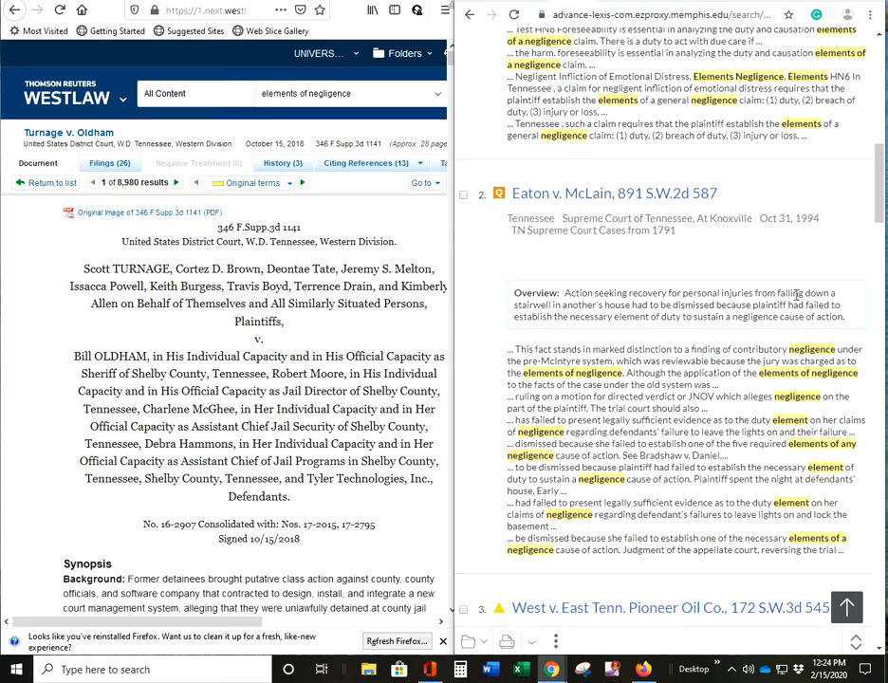
scroll(797, 295, "down", 4)
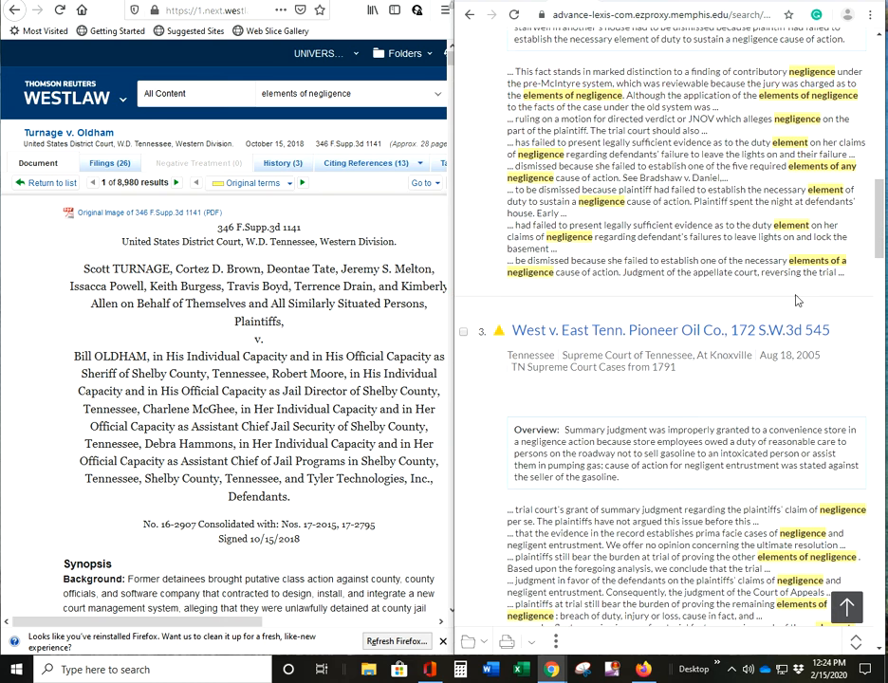
scroll(797, 295, "down", 1)
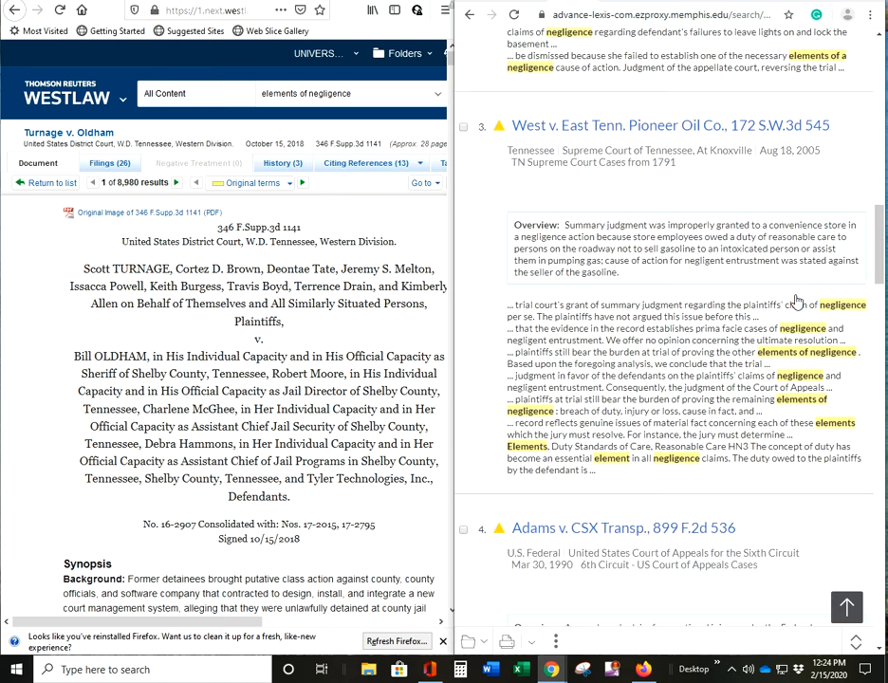
scroll(797, 301, "up", 5)
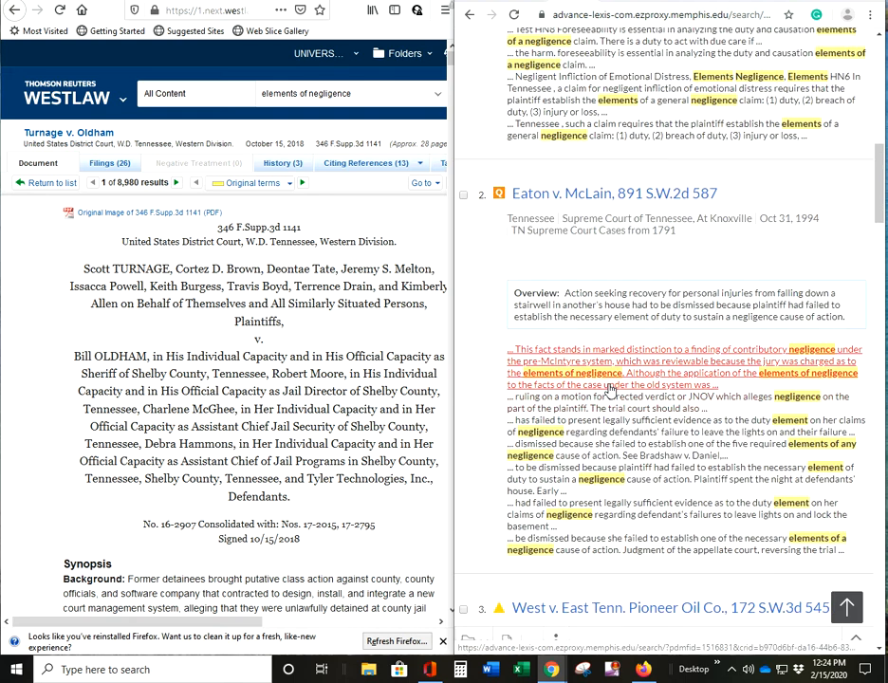
scroll(618, 384, "up", 3)
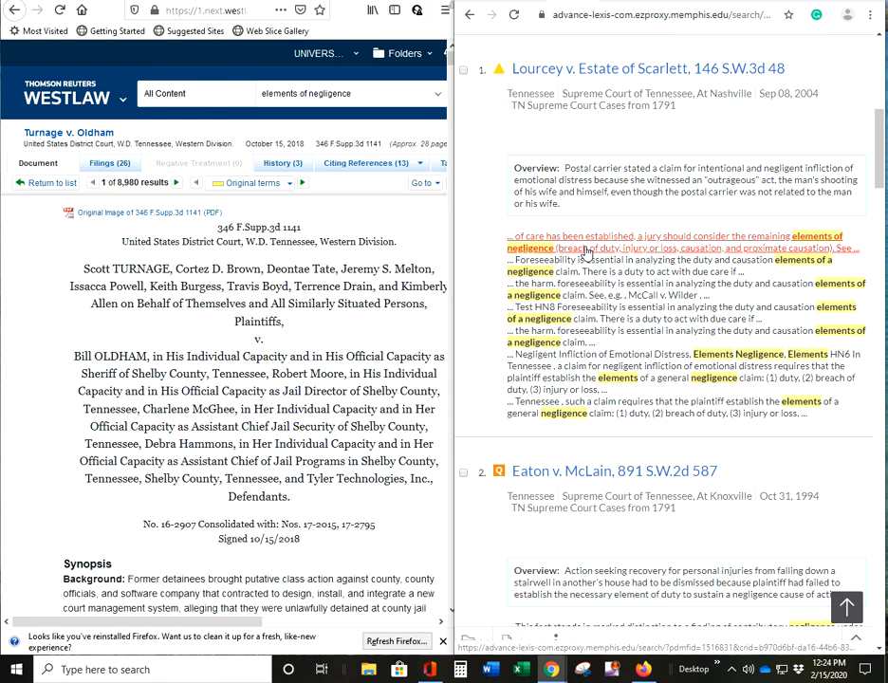
Step: Open Lourcey v. Estate of Scarlett at its first "elements of negligence" excerpt and read the surrounding concurrence and footnotes
left_click(586, 251)
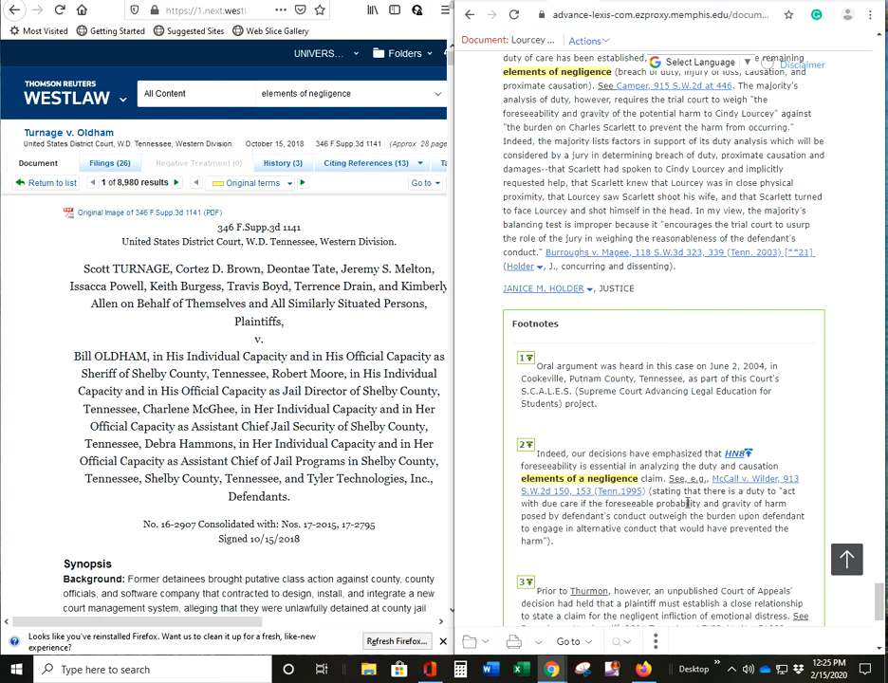
scroll(692, 517, "down", 3)
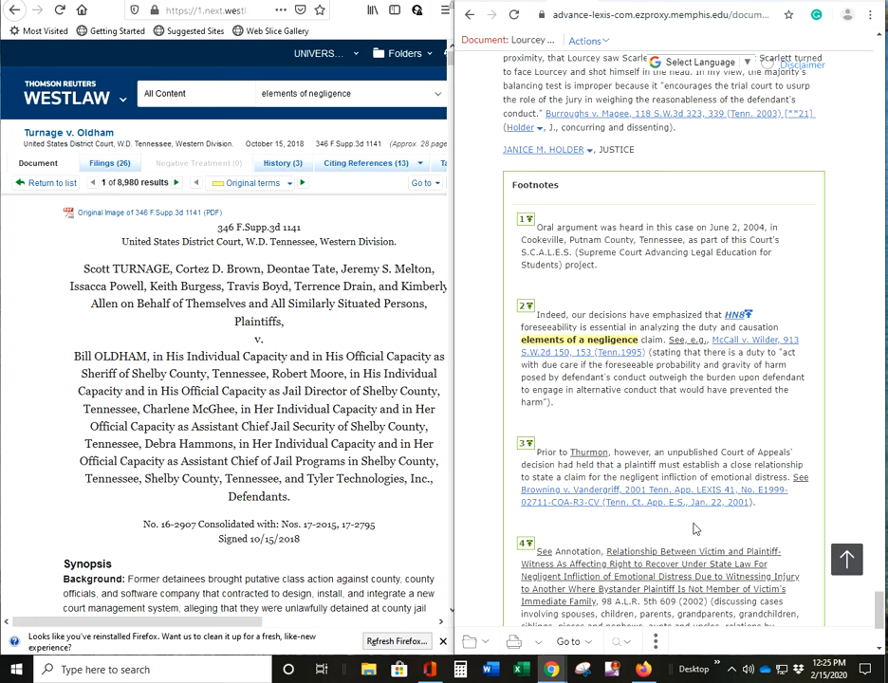
scroll(694, 528, "down", 5)
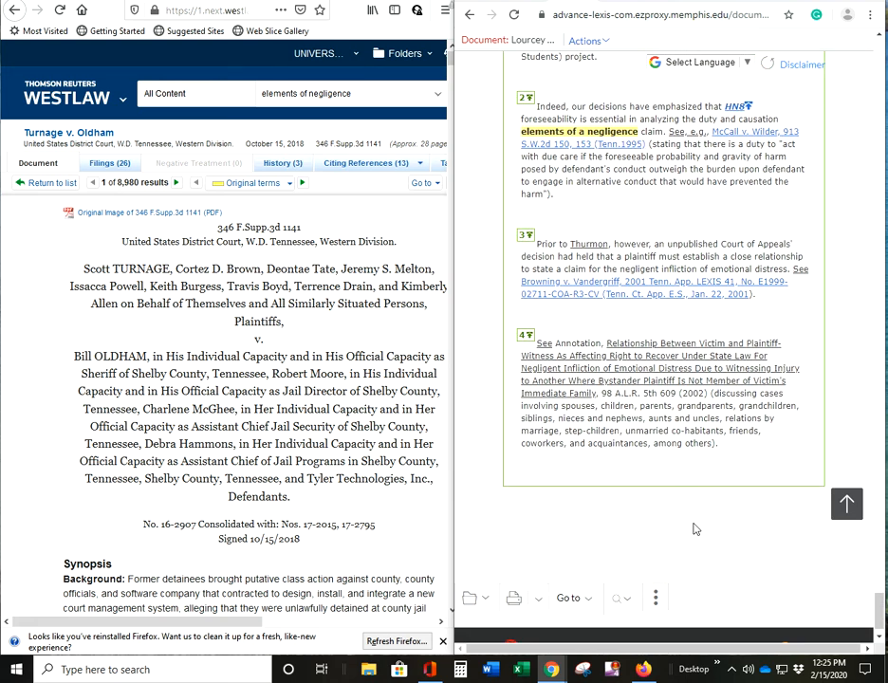
scroll(694, 529, "up", 10)
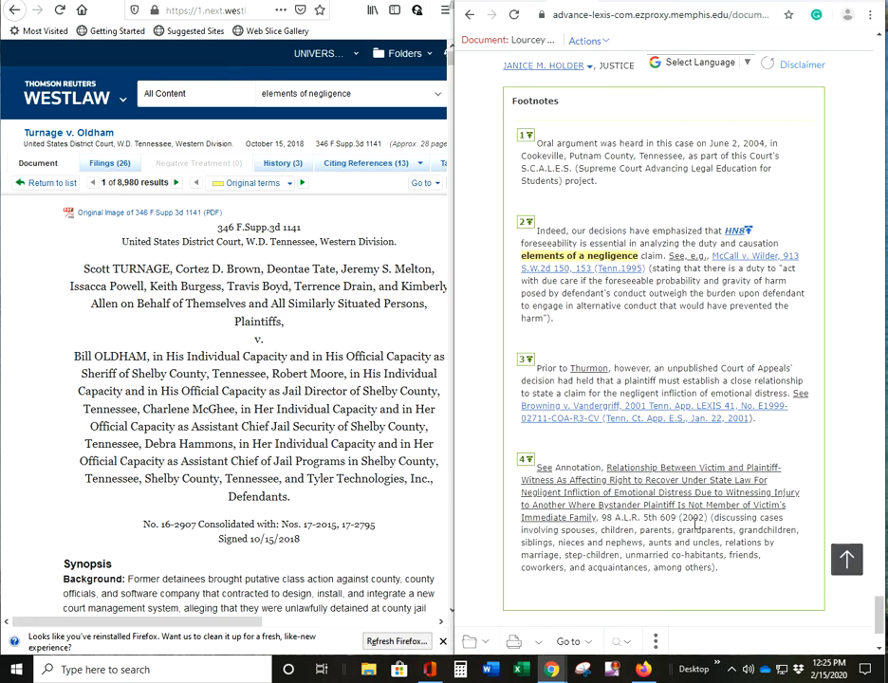
scroll(694, 529, "up", 3)
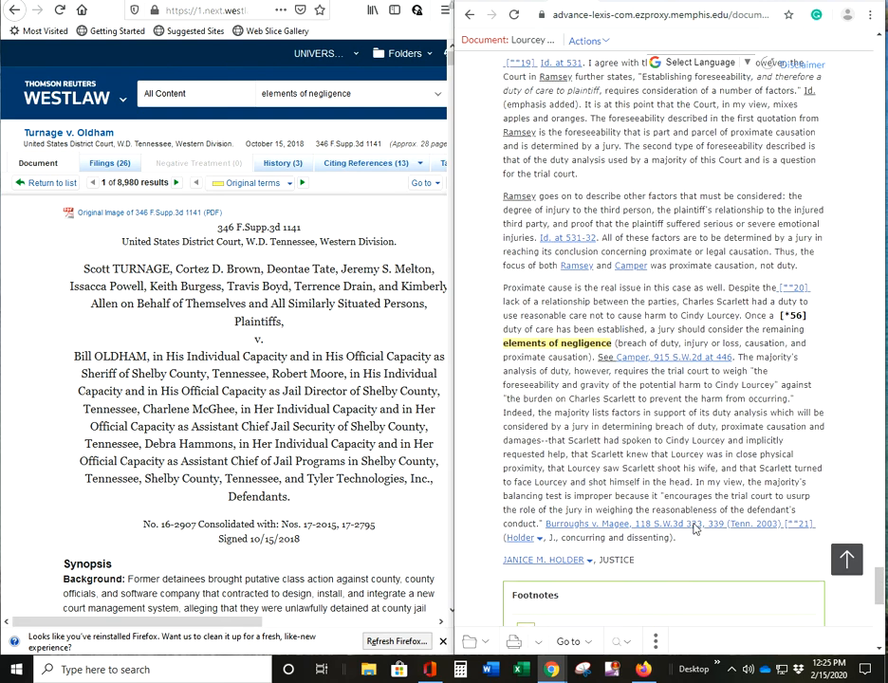
scroll(693, 528, "up", 7)
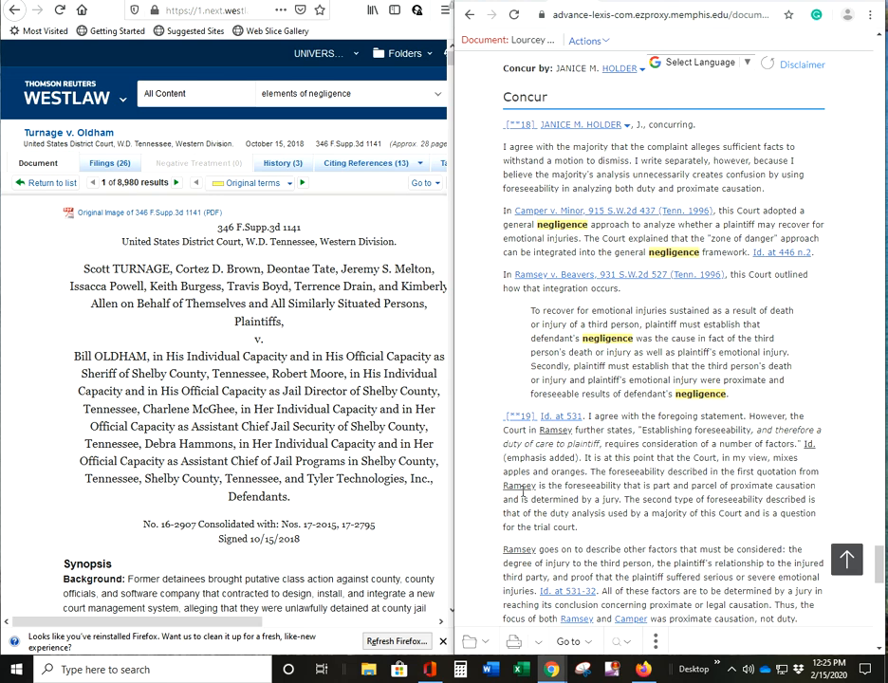
Step: Review the synopsis and West headnotes of Turnage v. Oldham, and open key number 272 Negligence from headnote 8
left_click(369, 326)
scroll(369, 323, "down", 3)
scroll(369, 322, "down", 4)
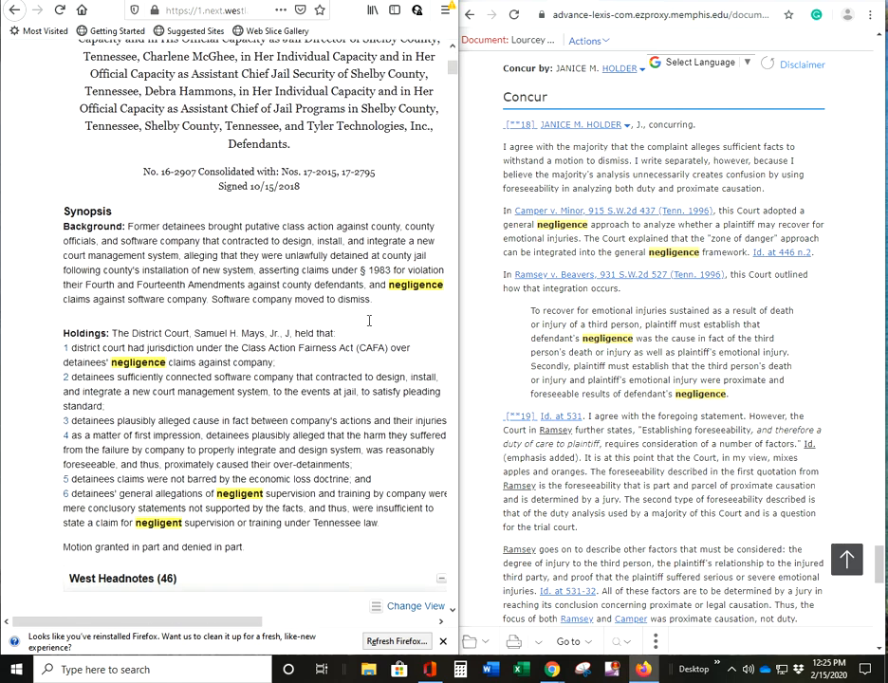
scroll(369, 327, "down", 6)
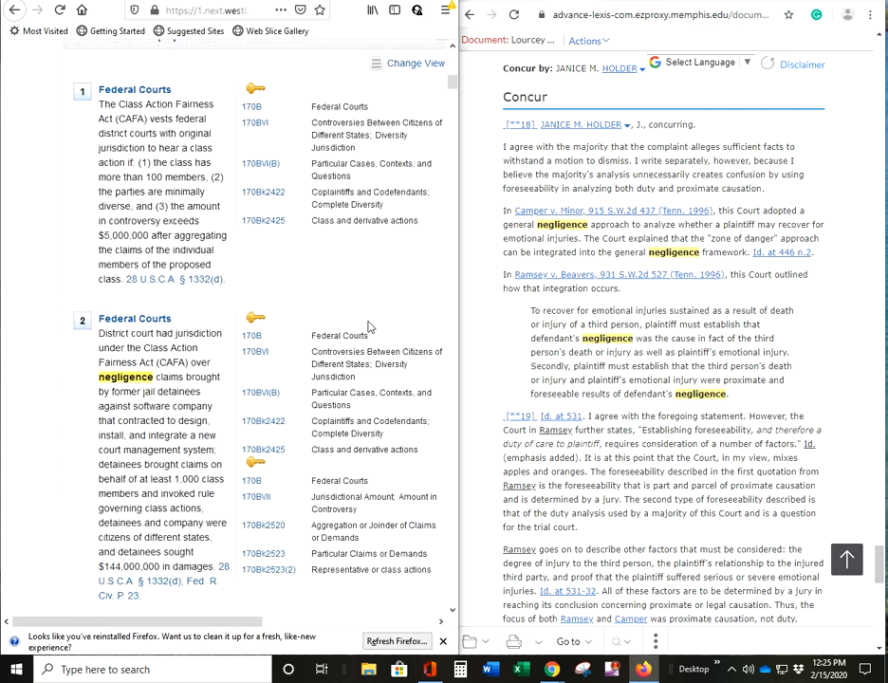
scroll(369, 327, "down", 5)
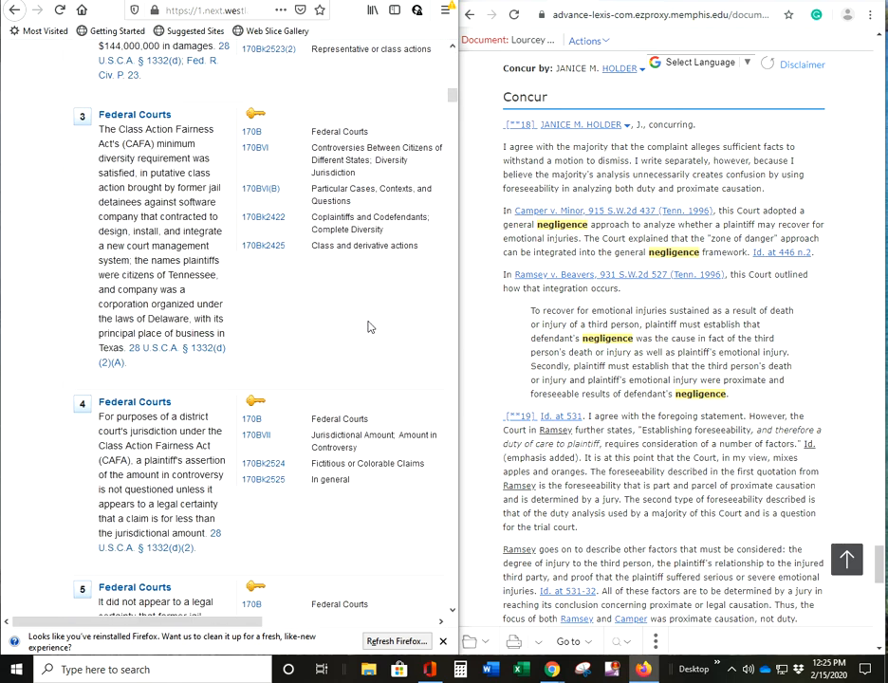
scroll(369, 328, "down", 4)
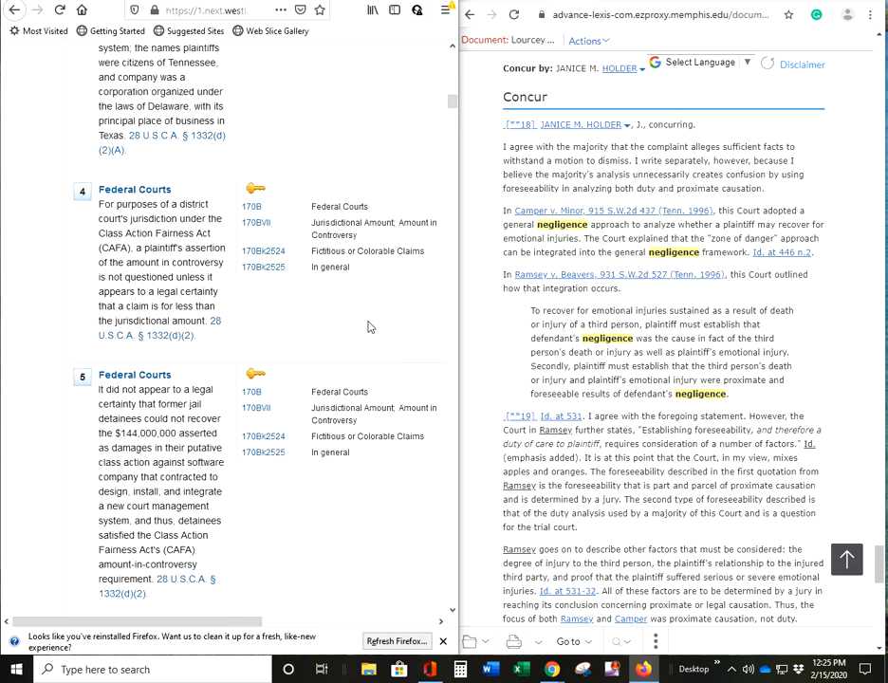
scroll(369, 328, "down", 8)
scroll(369, 327, "down", 4)
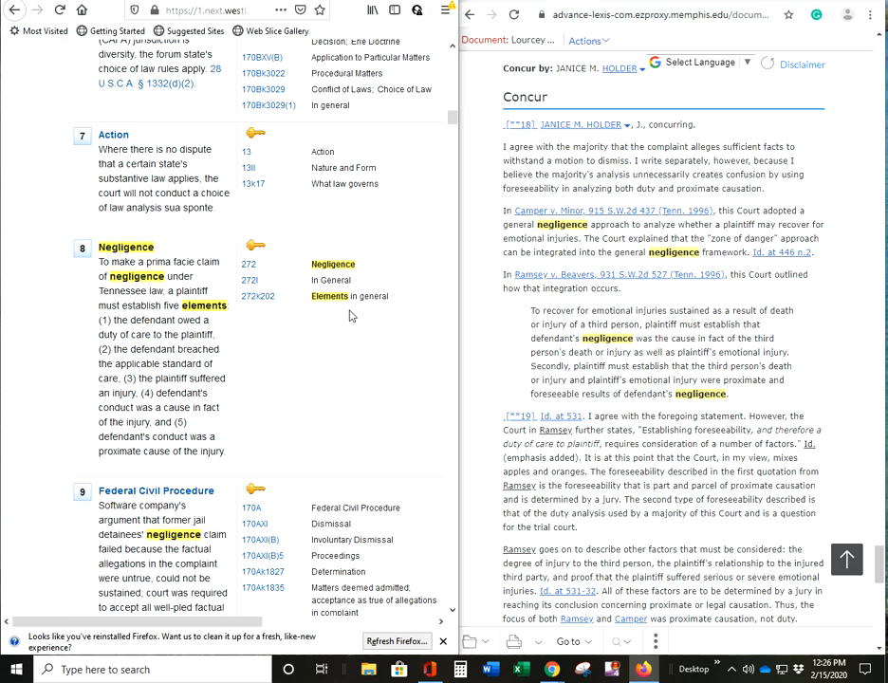
left_click(248, 266)
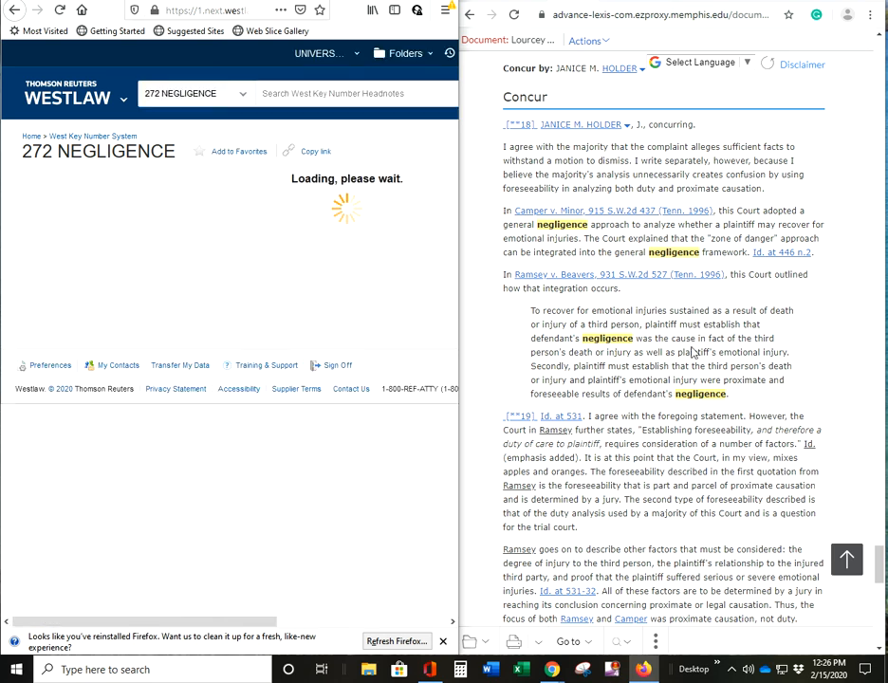
Step: Return to the beginning of Lourcey v. Estate of Scarlett in Nexis Uni and read its history, core terms and case summary
scroll(737, 367, "down", 1)
scroll(737, 361, "up", 5)
scroll(737, 356, "up", 10)
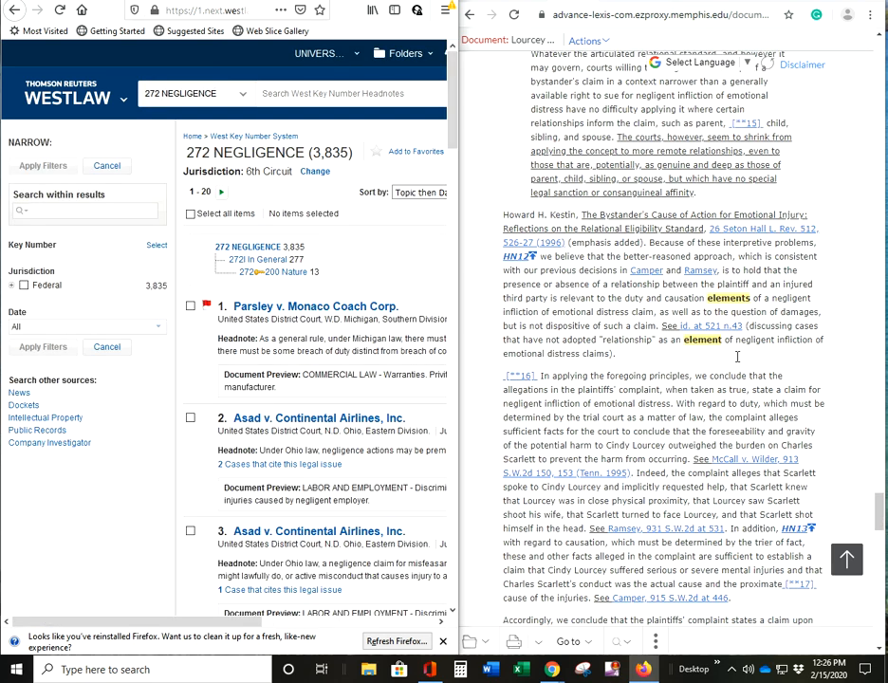
scroll(737, 357, "up", 15)
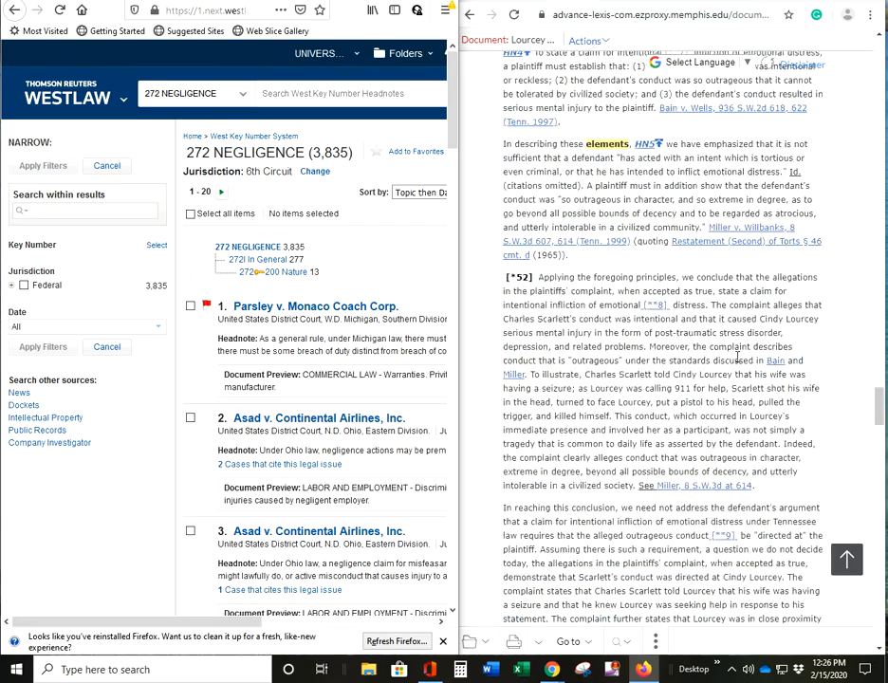
scroll(754, 342, "up", 15)
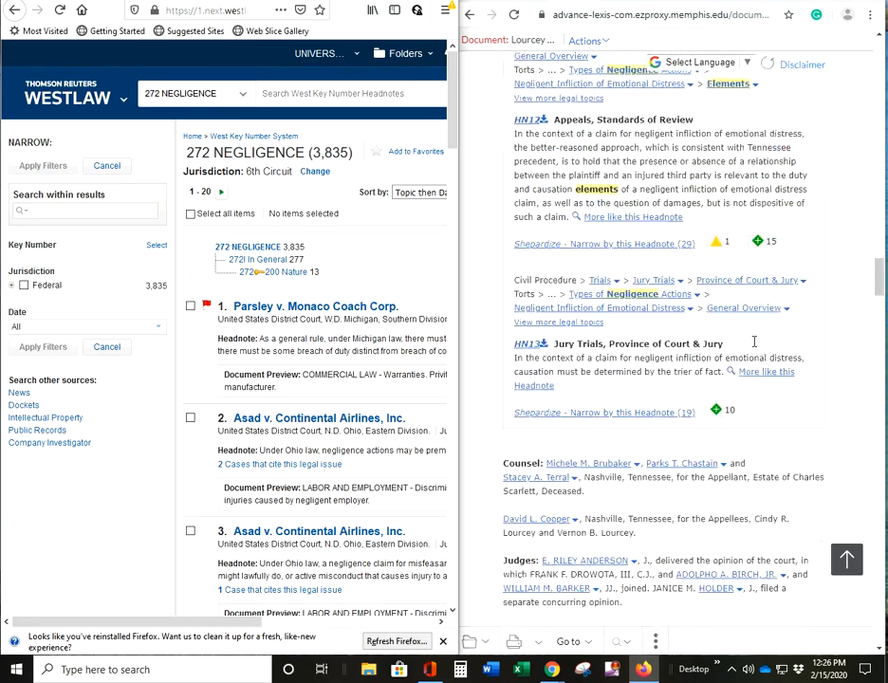
scroll(754, 342, "up", 15)
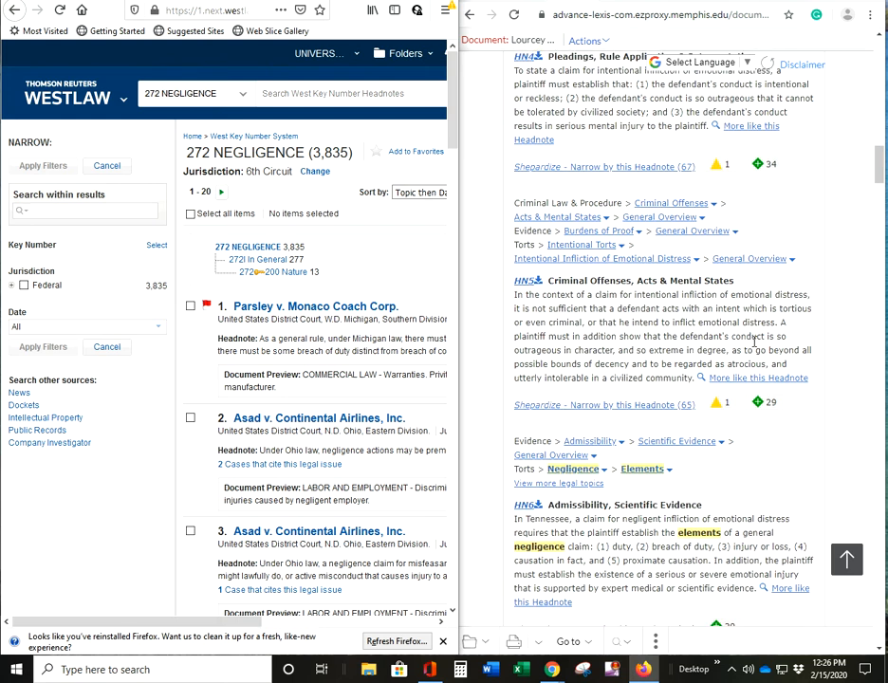
scroll(754, 341, "up", 10)
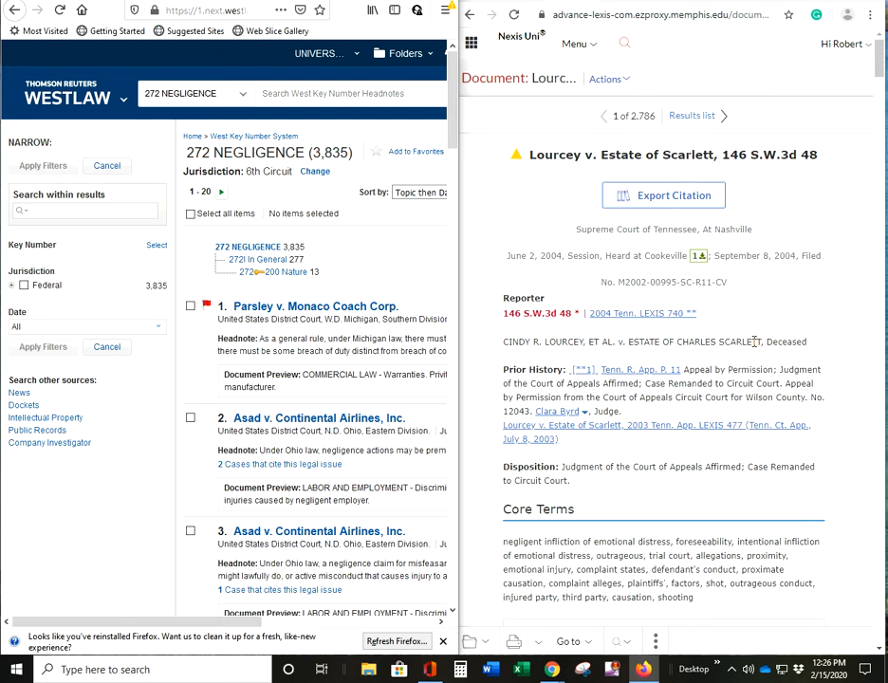
scroll(796, 229, "down", 2)
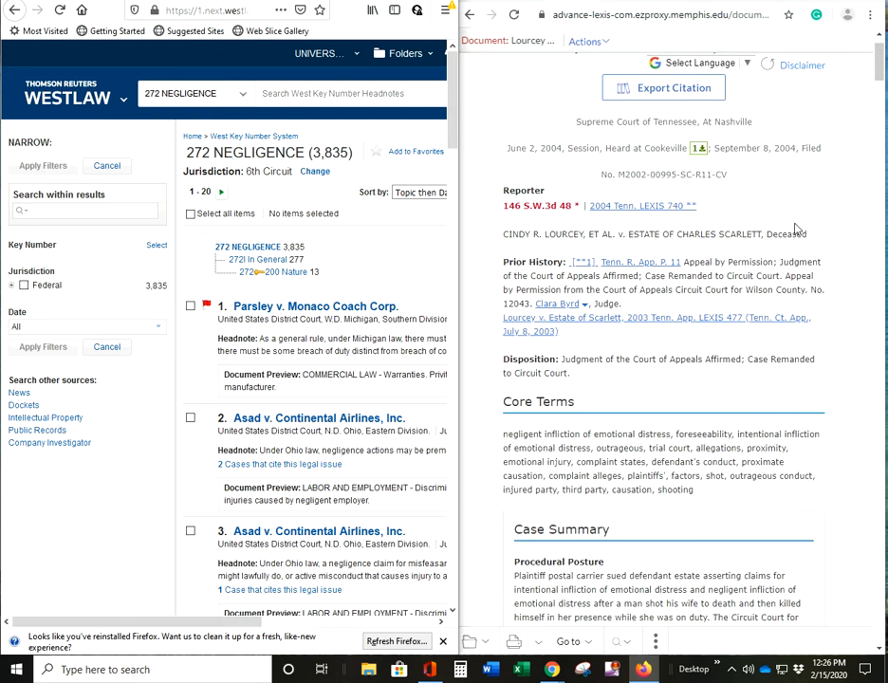
scroll(796, 229, "down", 3)
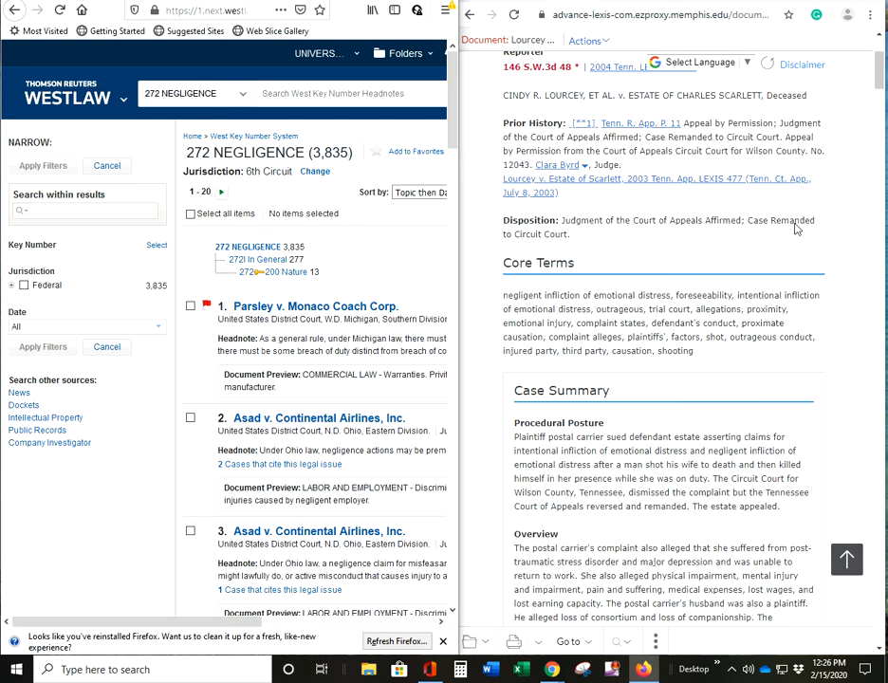
scroll(796, 229, "down", 5)
scroll(796, 229, "down", 5)
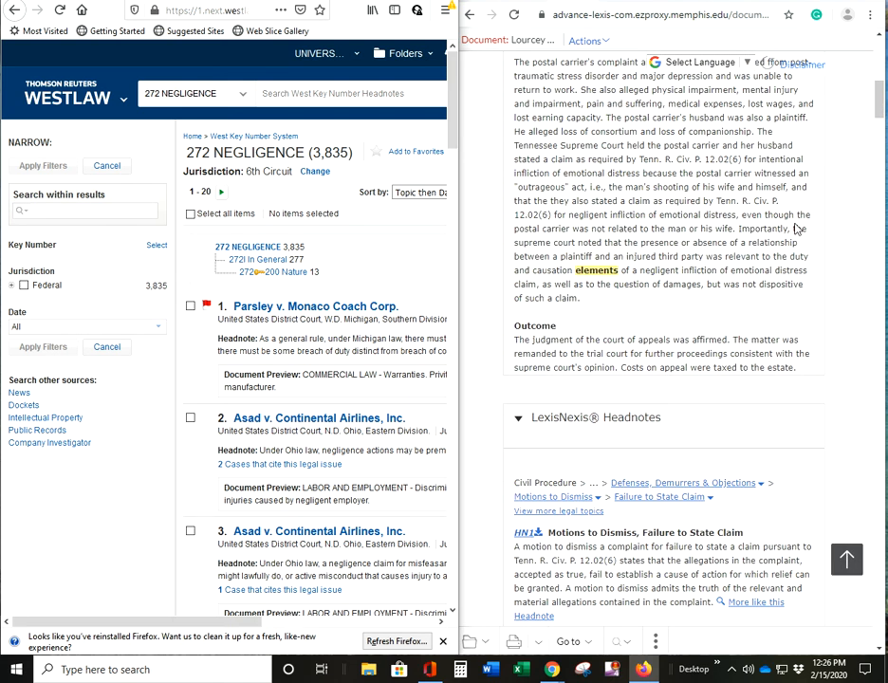
scroll(796, 229, "down", 6)
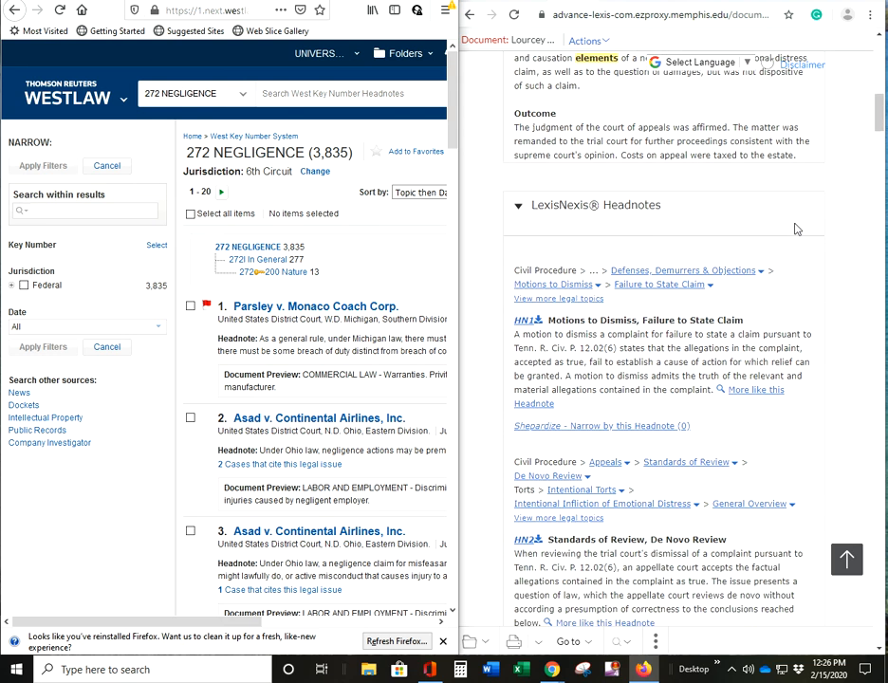
Step: Examine LexisNexis headnotes HN1 to HN7 of Lourcey v. Estate of Scarlett, including their topic paths and Shepardize links
scroll(796, 229, "down", 2)
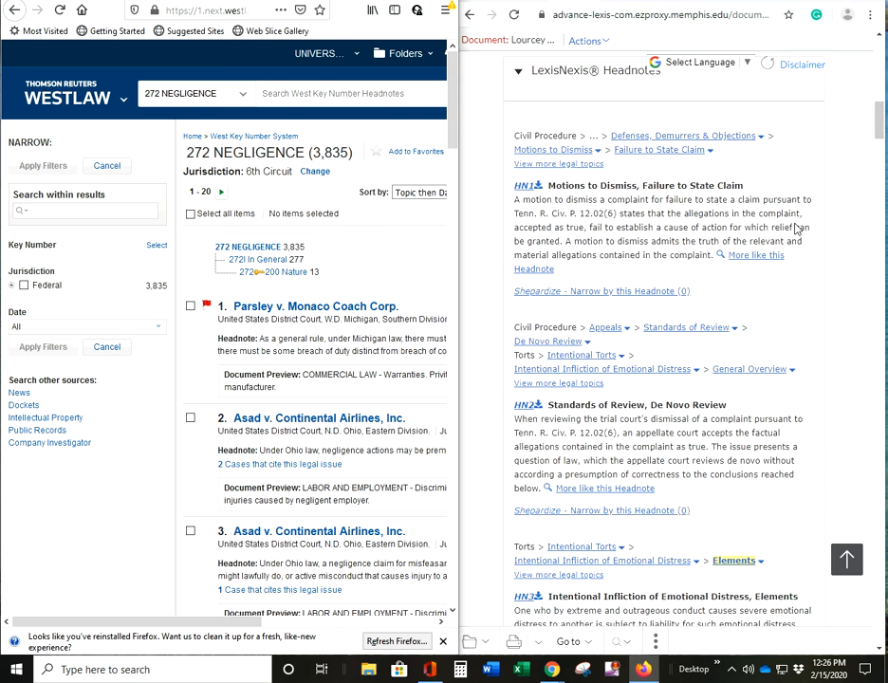
scroll(796, 229, "down", 6)
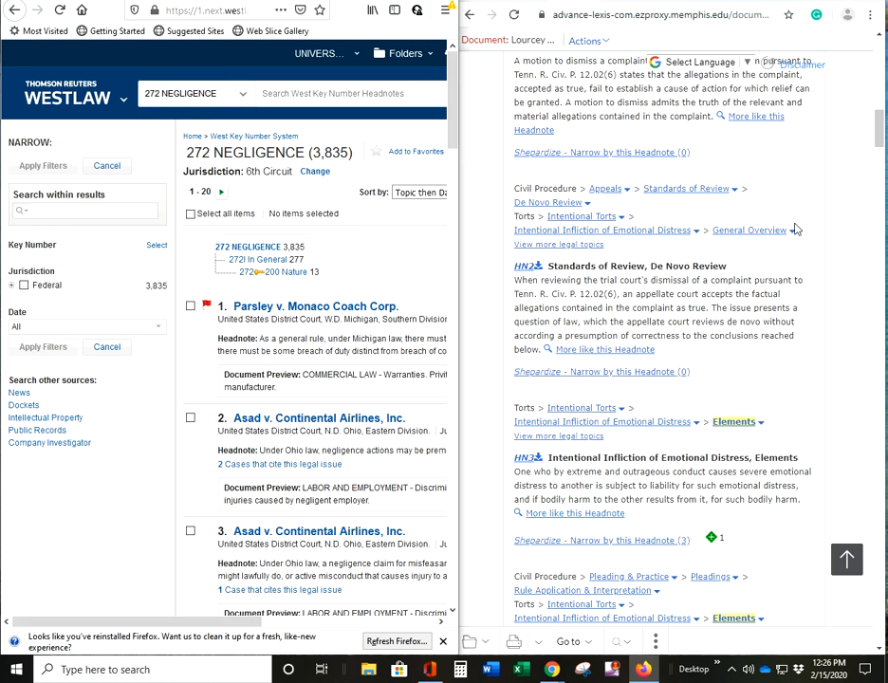
scroll(796, 228, "down", 6)
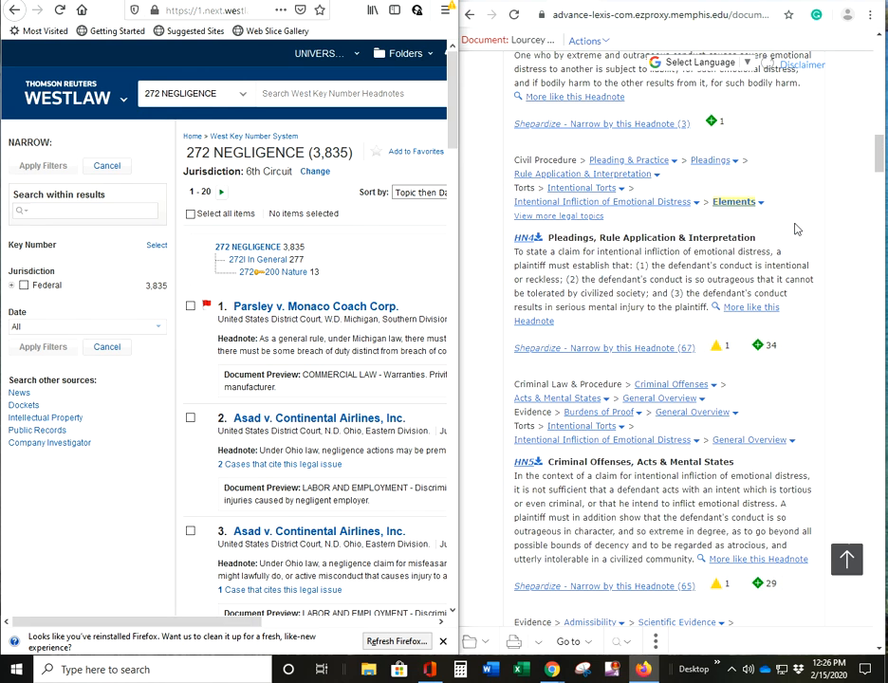
scroll(796, 228, "down", 8)
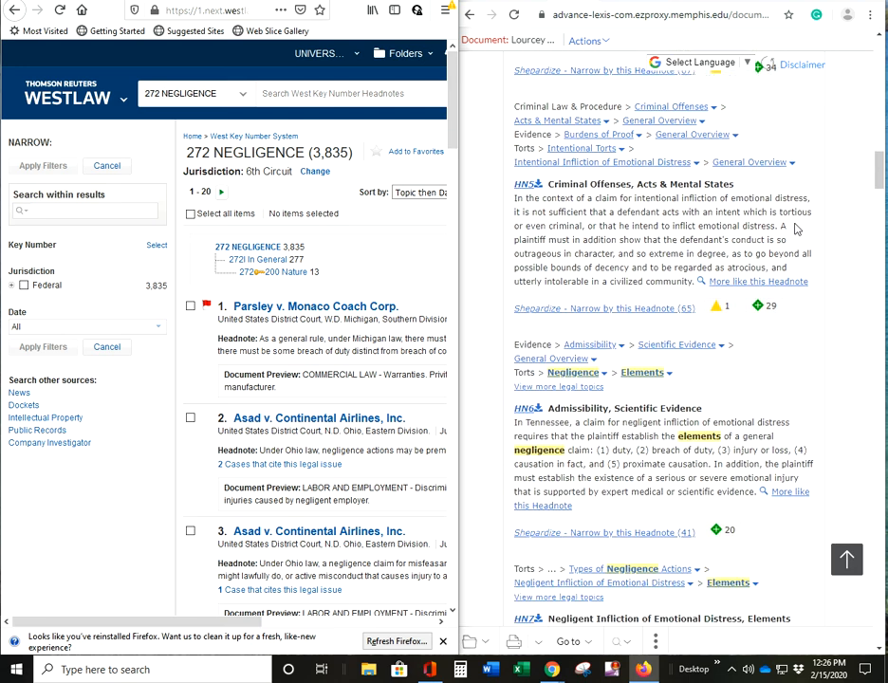
scroll(796, 229, "down", 2)
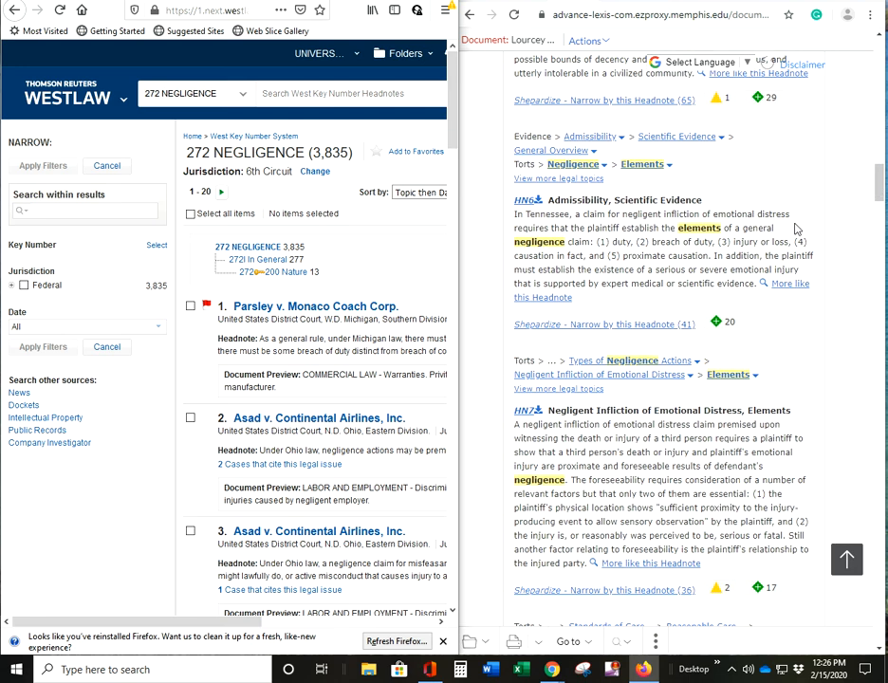
scroll(796, 228, "down", 3)
scroll(796, 228, "up", 1)
scroll(796, 228, "down", 1)
scroll(796, 229, "down", 2)
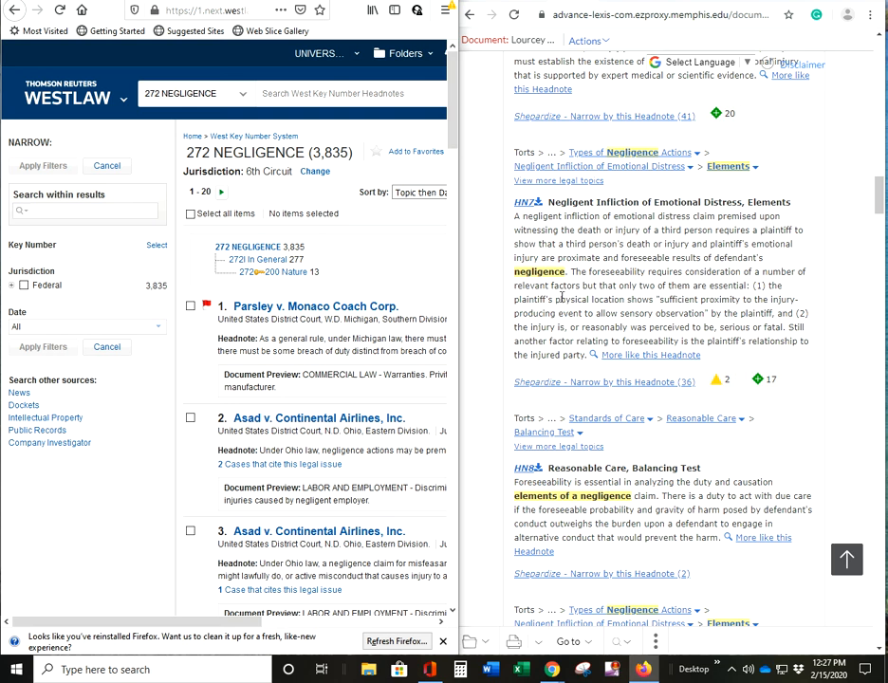
Step: Examine the remaining LexisNexis headnotes of the Lourcey case, from HN8 on reasonable care through HN13
scroll(696, 437, "down", 1)
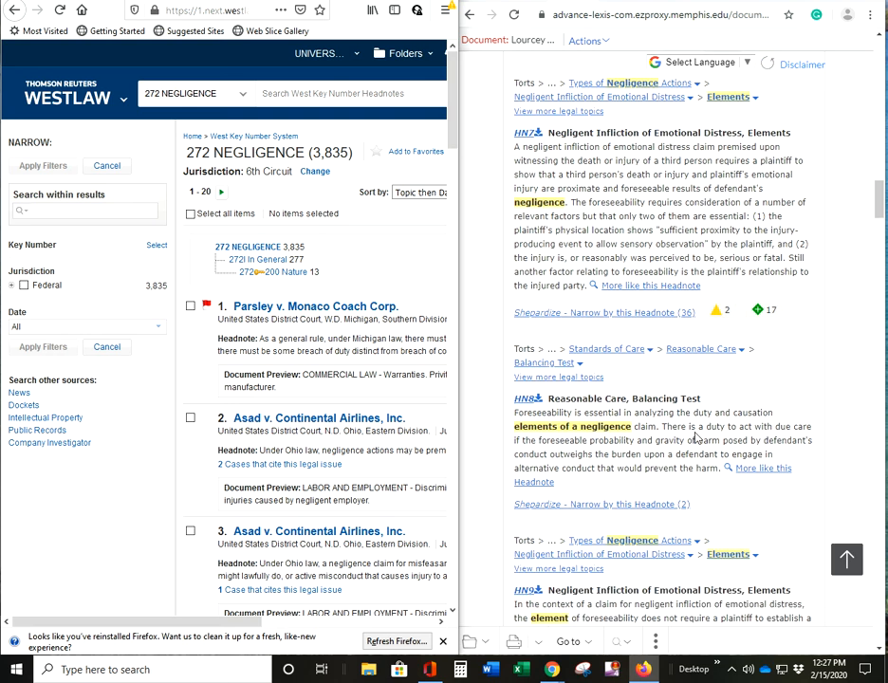
scroll(758, 365, "down", 2)
scroll(758, 364, "down", 2)
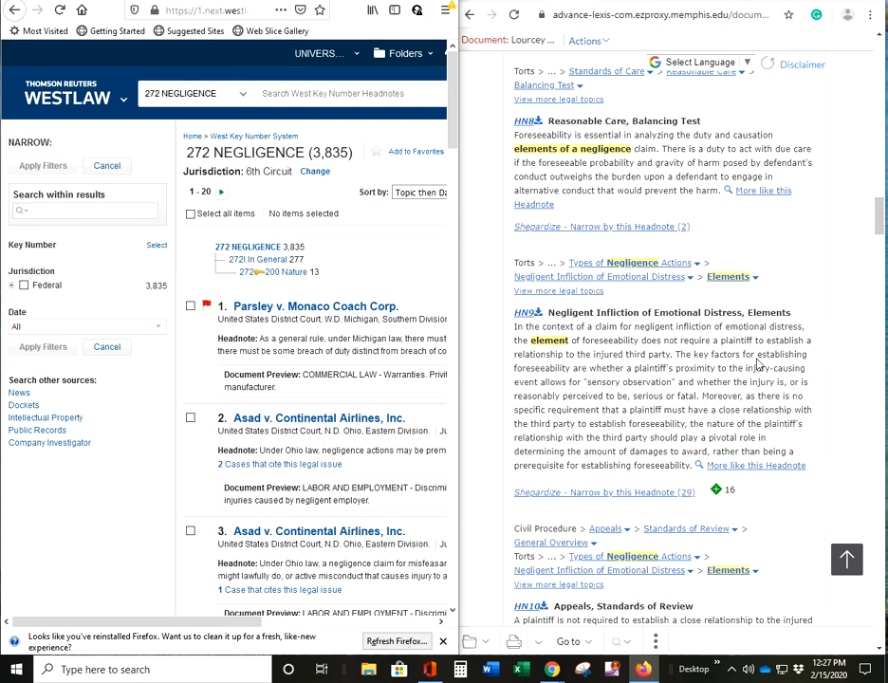
scroll(758, 364, "down", 4)
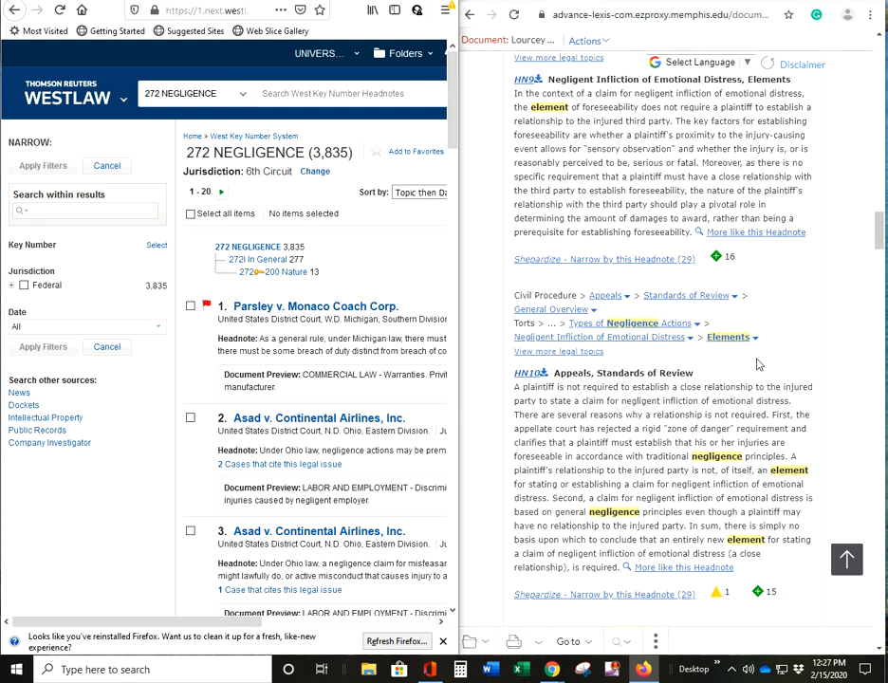
scroll(759, 364, "down", 1)
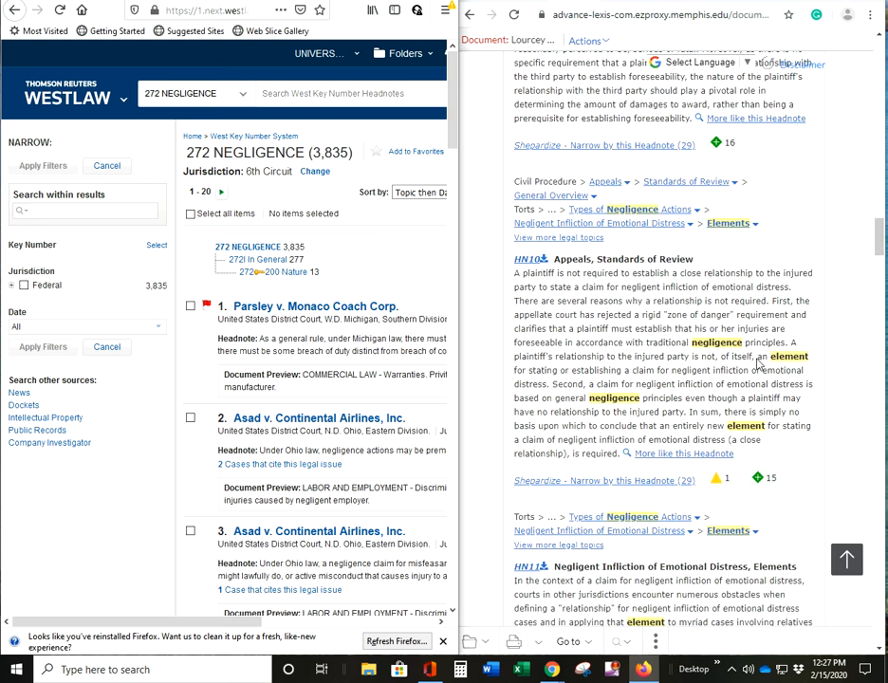
scroll(758, 364, "down", 3)
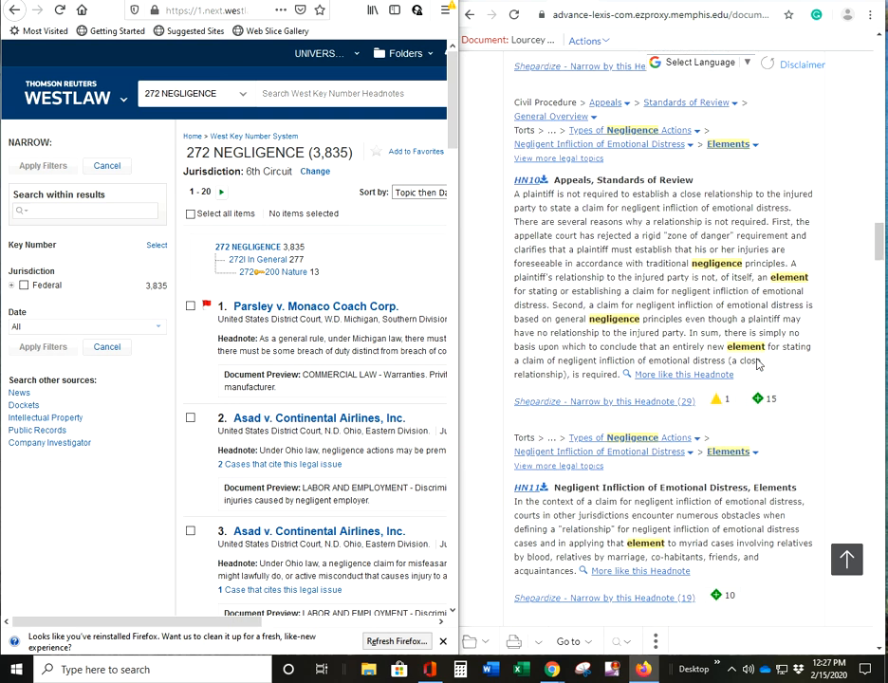
scroll(758, 365, "down", 3)
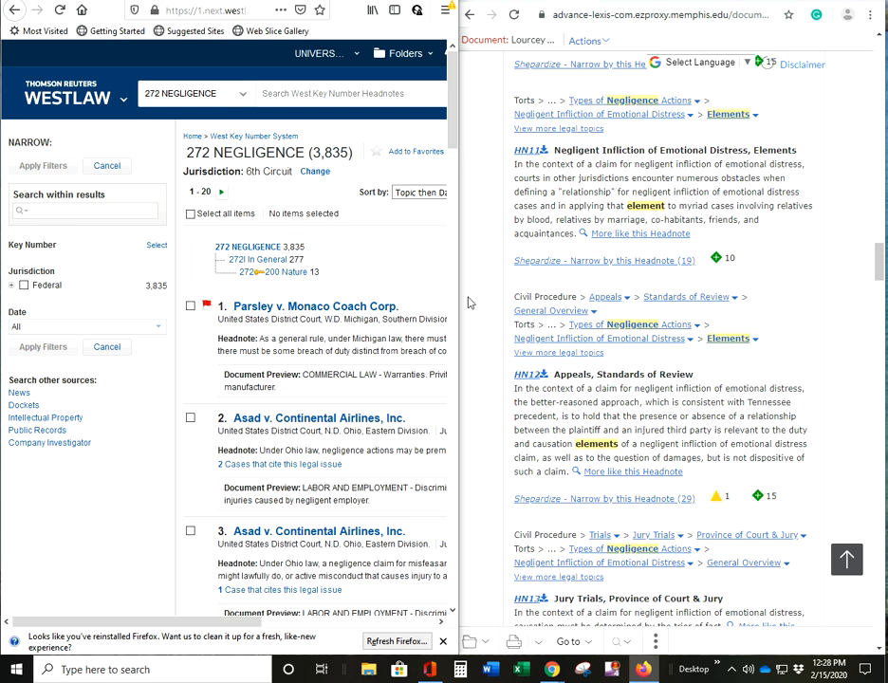
Step: Leave the Lourcey case and return to the Nexis Uni home page
left_click_drag(244, 626, 332, 626)
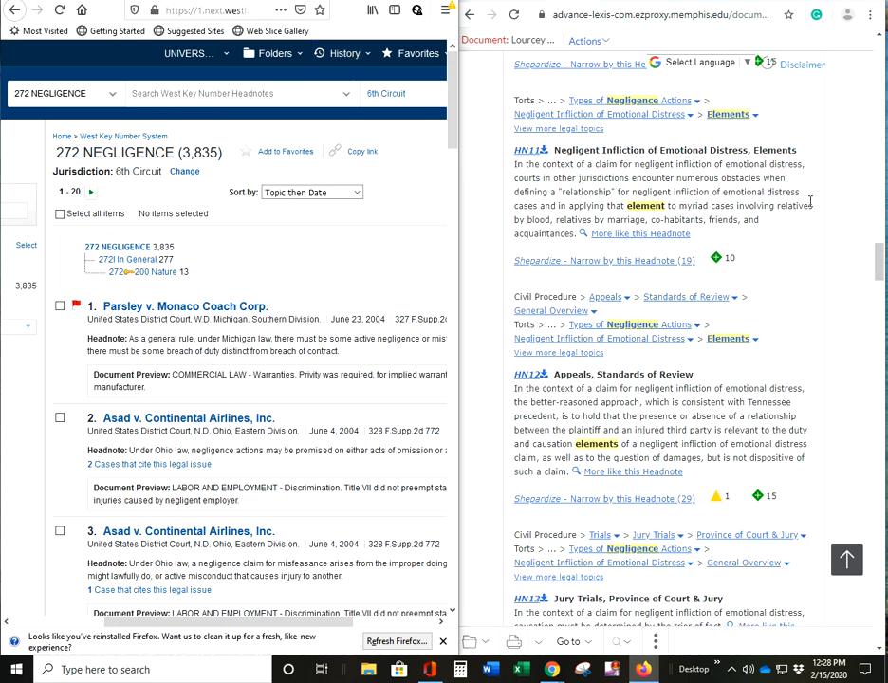
scroll(796, 210, "up", 4)
scroll(813, 210, "up", 12)
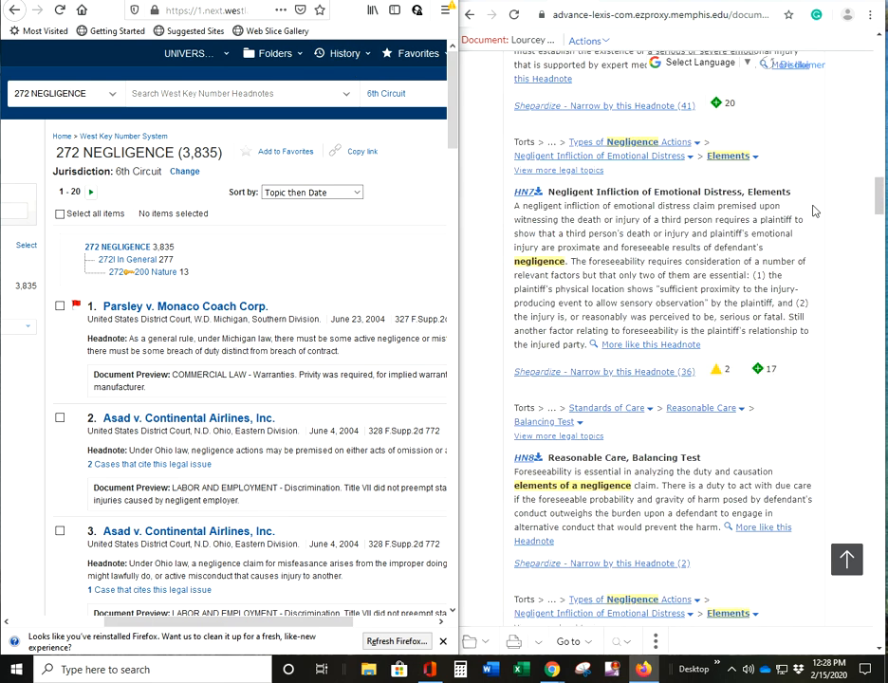
scroll(813, 211, "up", 15)
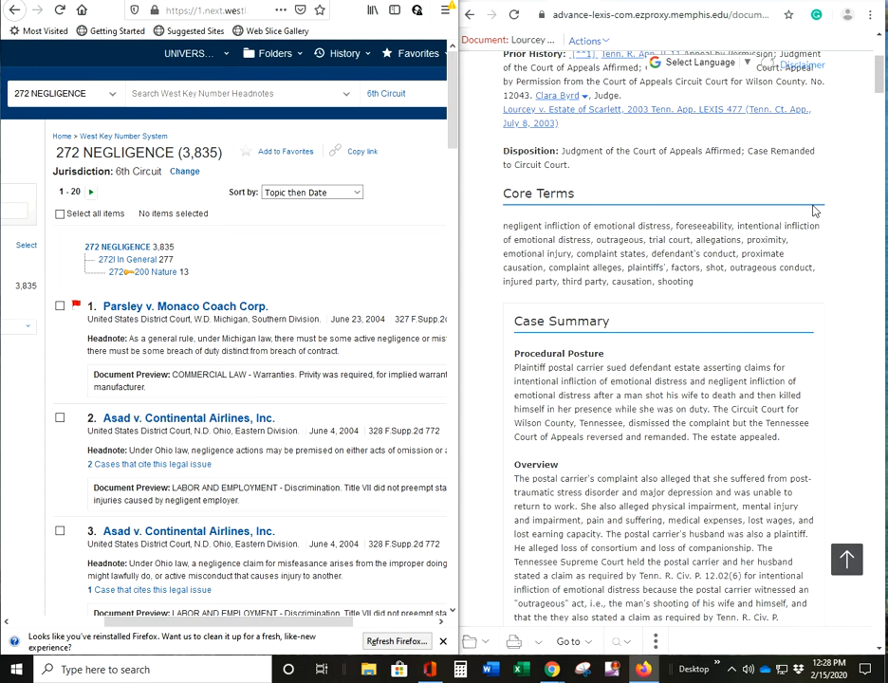
scroll(813, 211, "up", 2)
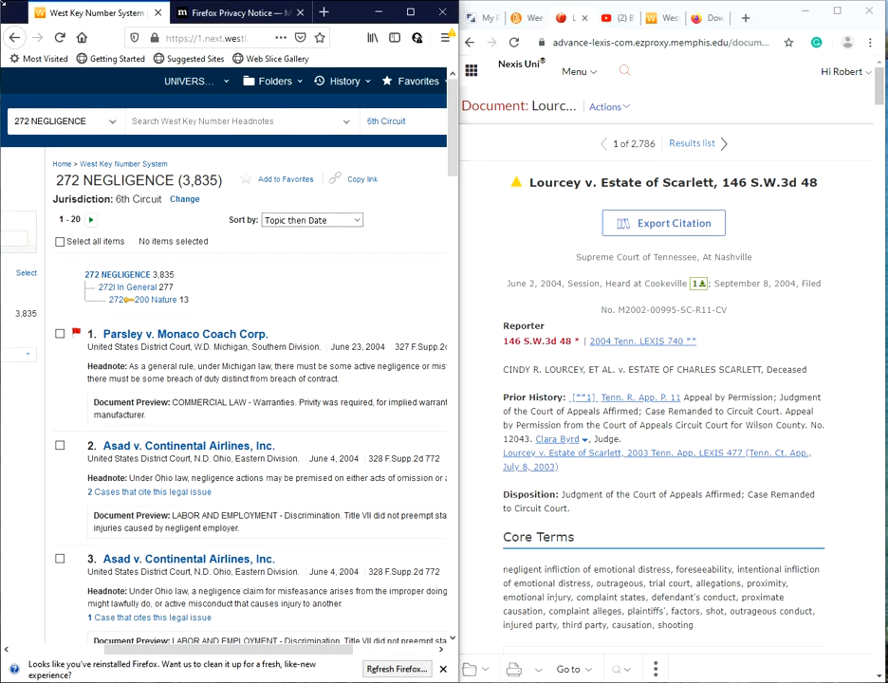
left_click(505, 69)
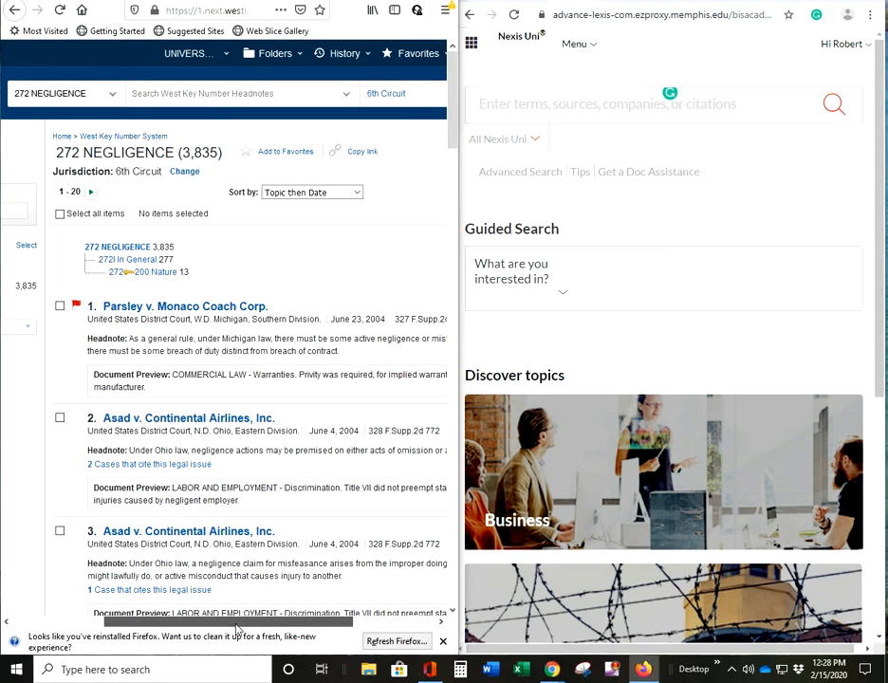
Step: Leave the 272 Negligence key number results and return to the Westlaw home page
left_click_drag(237, 628, 73, 631)
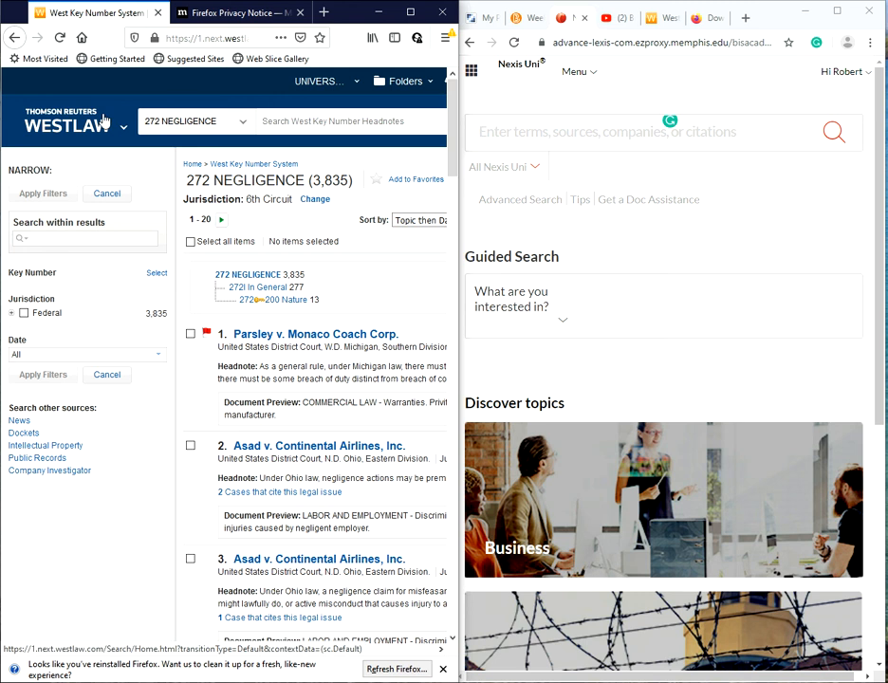
left_click(53, 134)
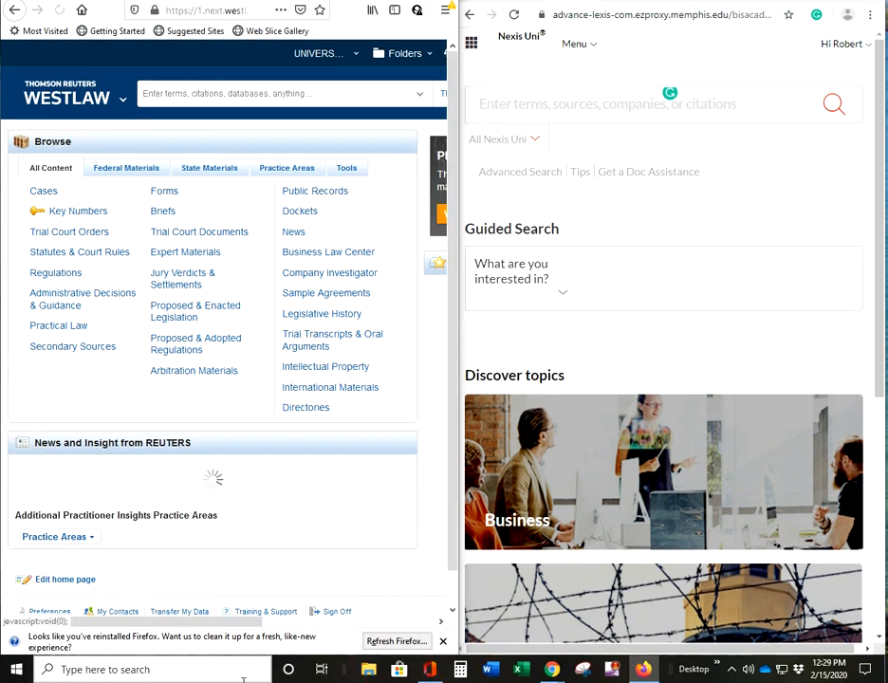
left_click_drag(232, 629, 313, 625)
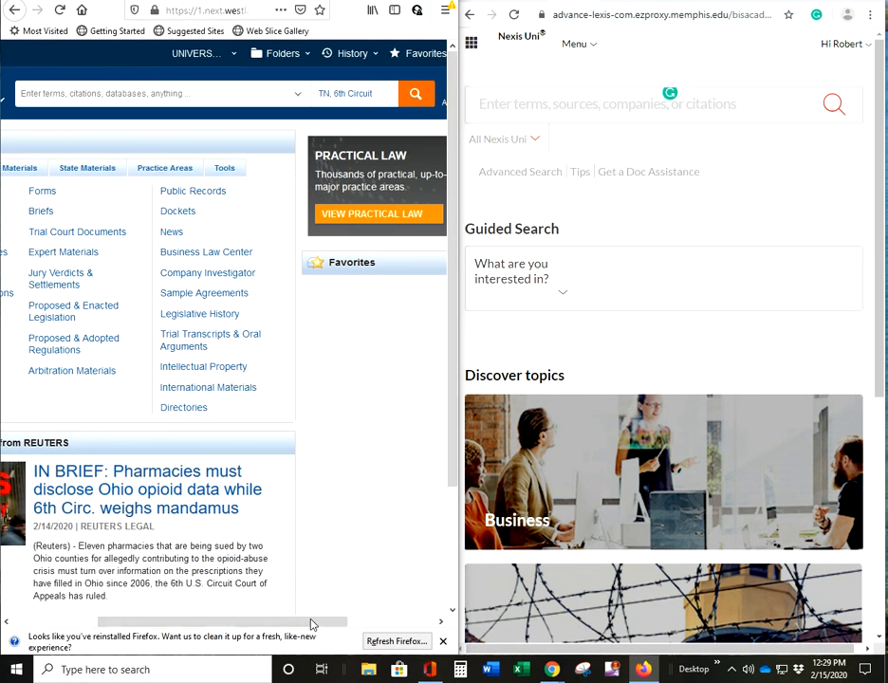